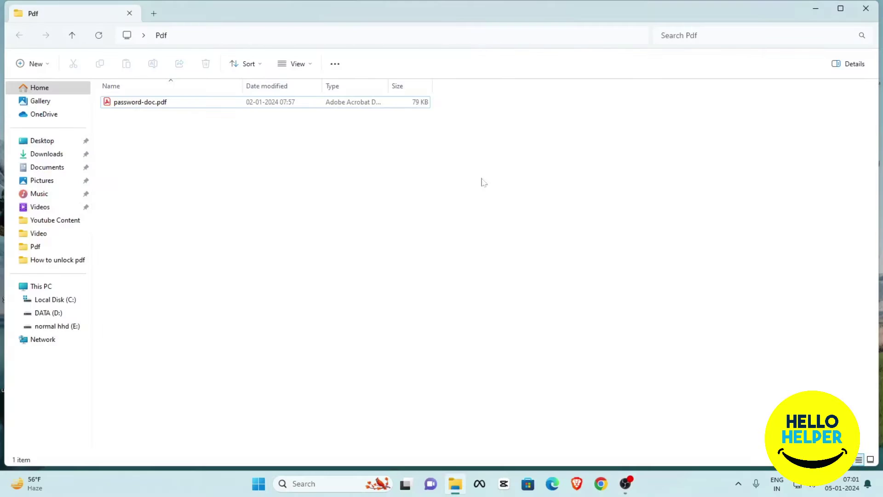
Step: Open password-doc.pdf in Acrobat
{"action": "left_click", "coordinate": [190, 104]}
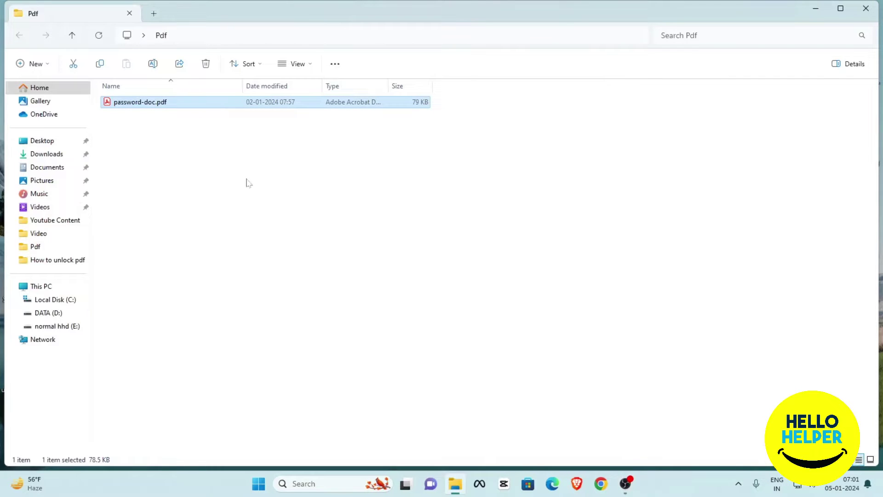
{"action": "double_click", "coordinate": [183, 103]}
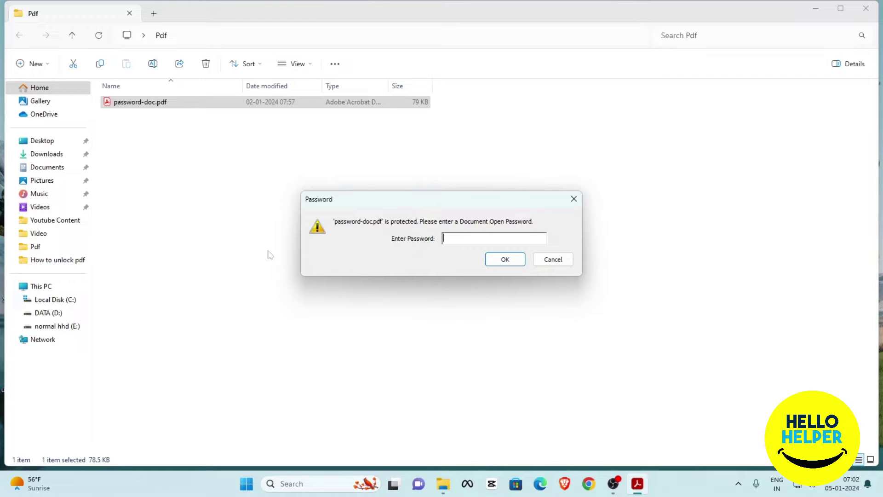
{"action": "mouse_move", "coordinate": [615, 484]}
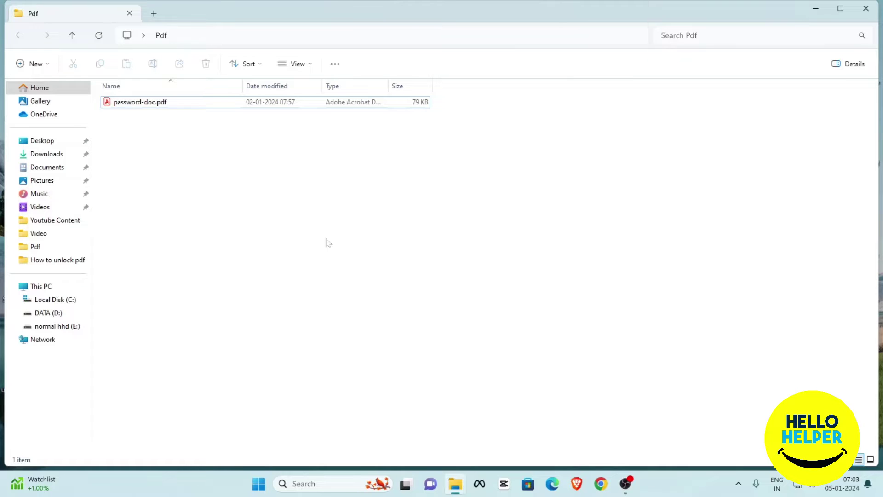
Step: Duplicate password-doc.pdf with copy and paste, and rename the copy to adobe.pdf
{"action": "left_click", "coordinate": [155, 106]}
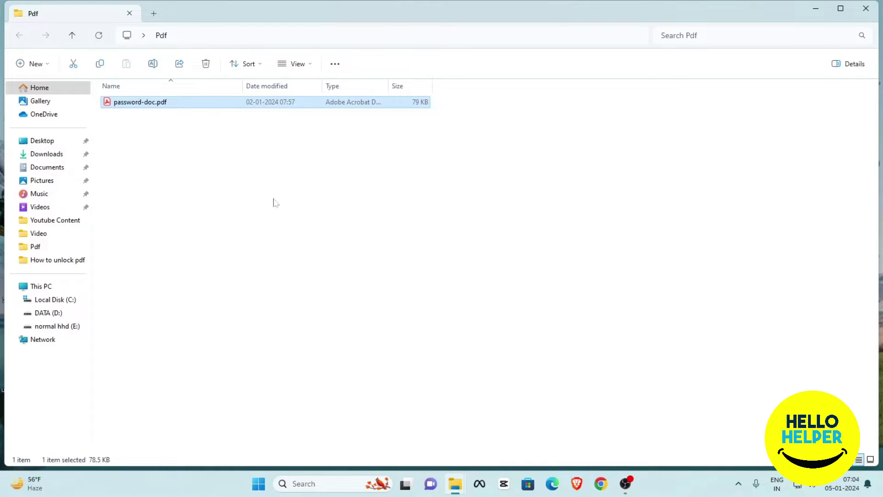
{"action": "key", "text": "ctrl+c"}
{"action": "key", "text": "ctrl+v"}
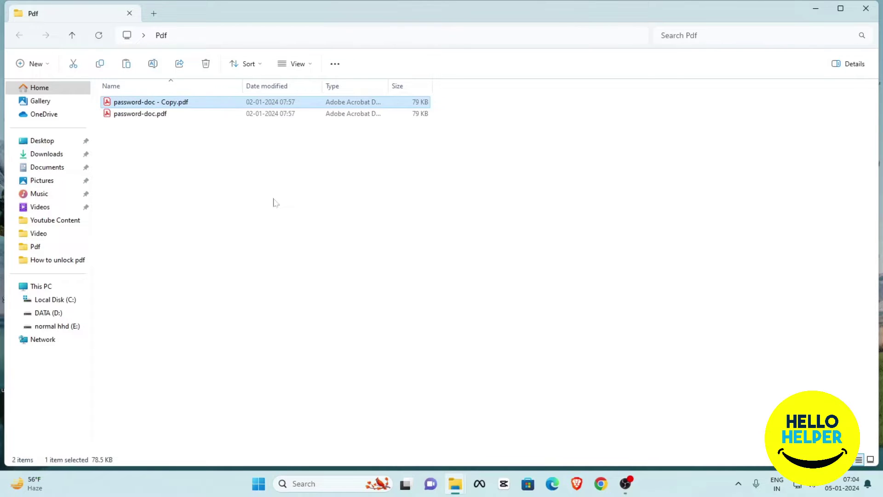
{"action": "key", "text": "F2"}
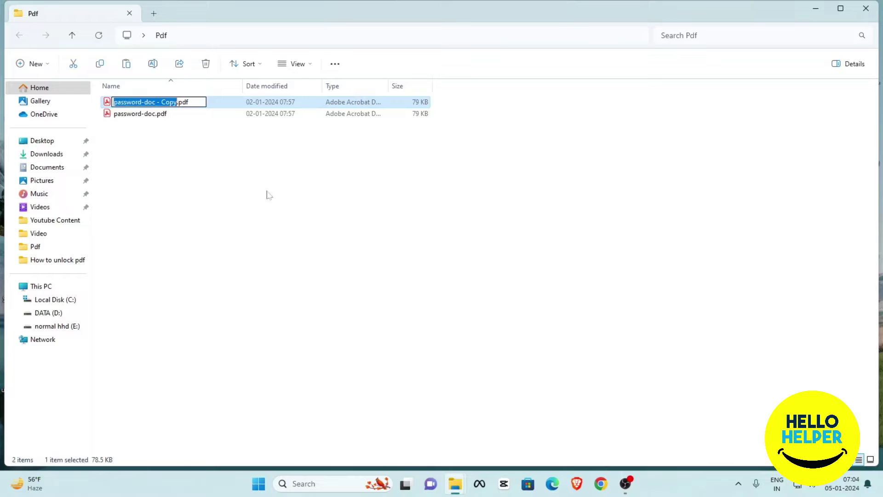
{"action": "key", "text": "BackSpace"}
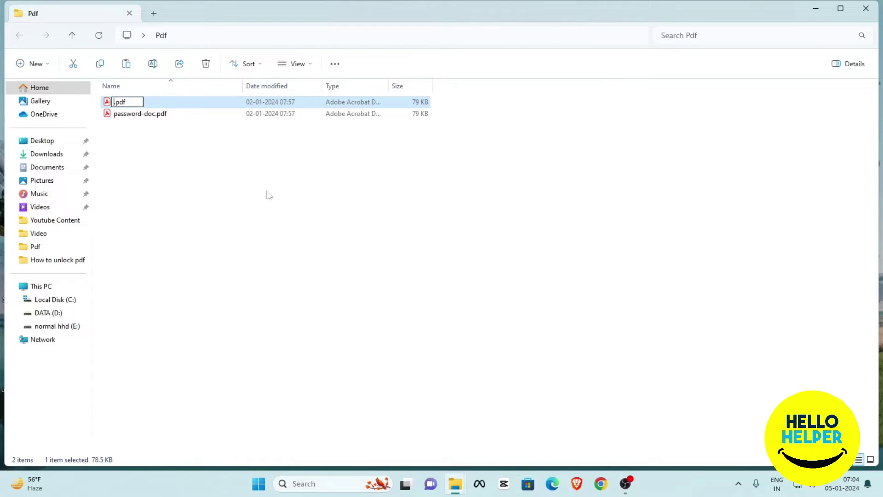
{"action": "type", "text": "adobe"}
{"action": "key", "text": "Return"}
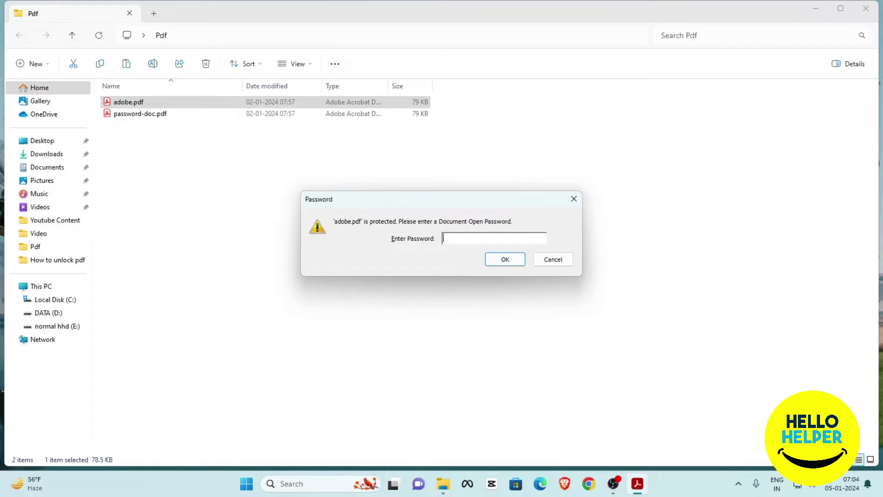
Step: Enter the document open password to unlock adobe.pdf and show Sample Document 1
{"action": "type", "text": "********"}
{"action": "key", "text": "Return"}
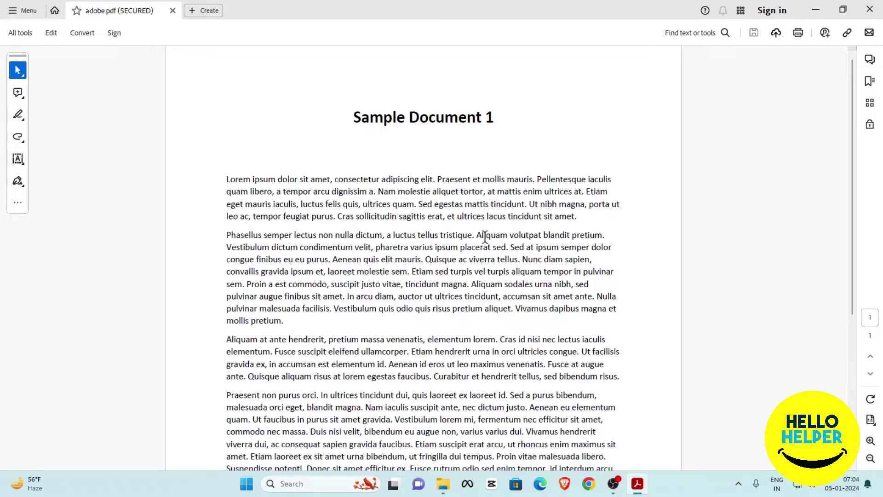
Step: Set adobe.pdf's Security Method to No Security in its security properties and confirm
{"action": "left_click", "coordinate": [17, 11]}
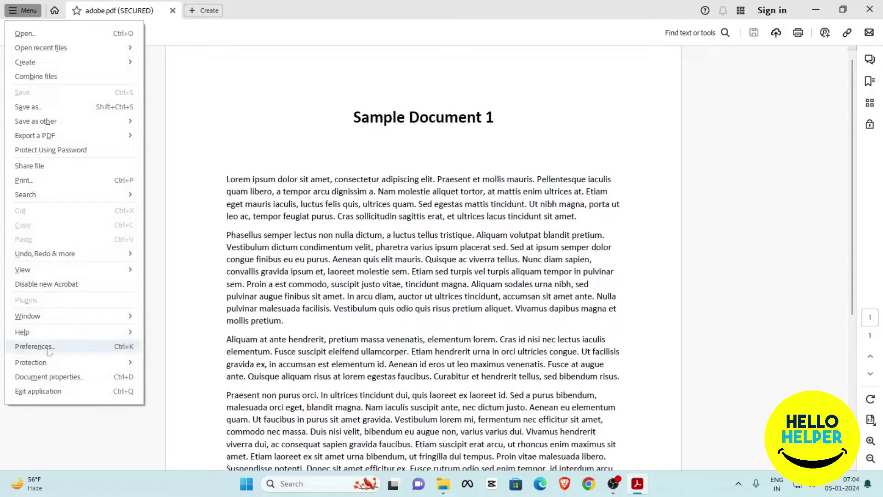
{"action": "mouse_move", "coordinate": [46, 367]}
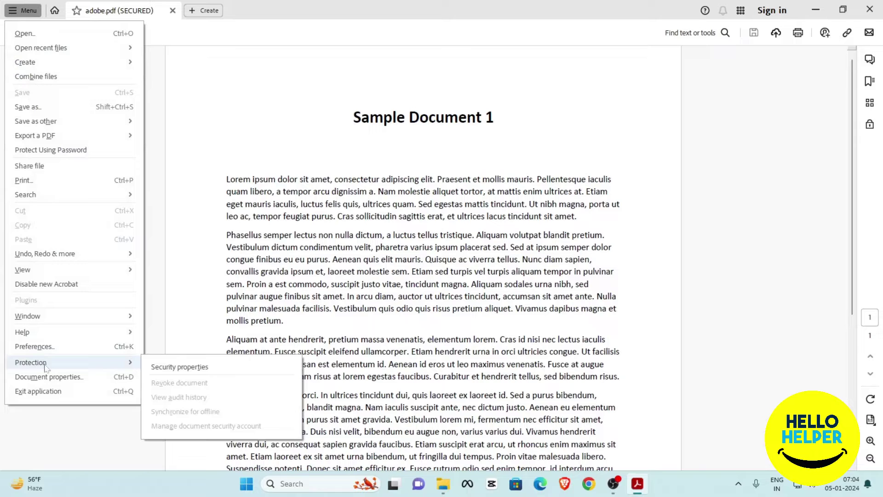
{"action": "left_click", "coordinate": [186, 368]}
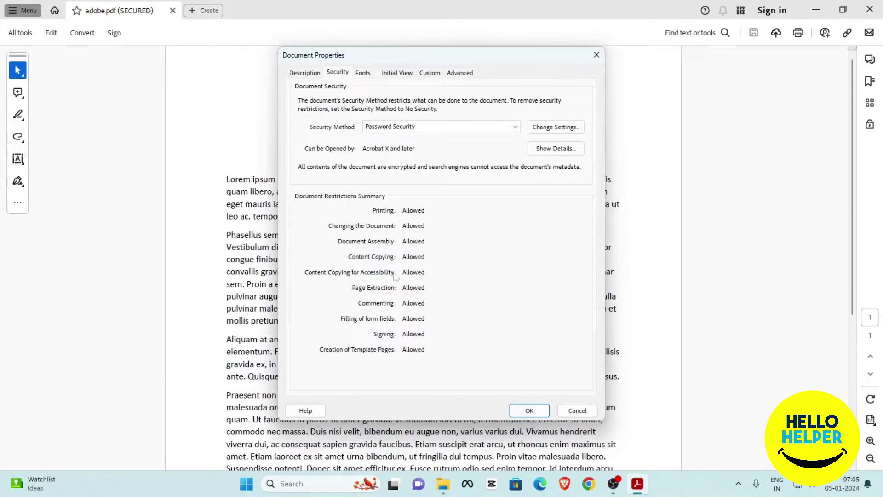
{"action": "left_click", "coordinate": [516, 127]}
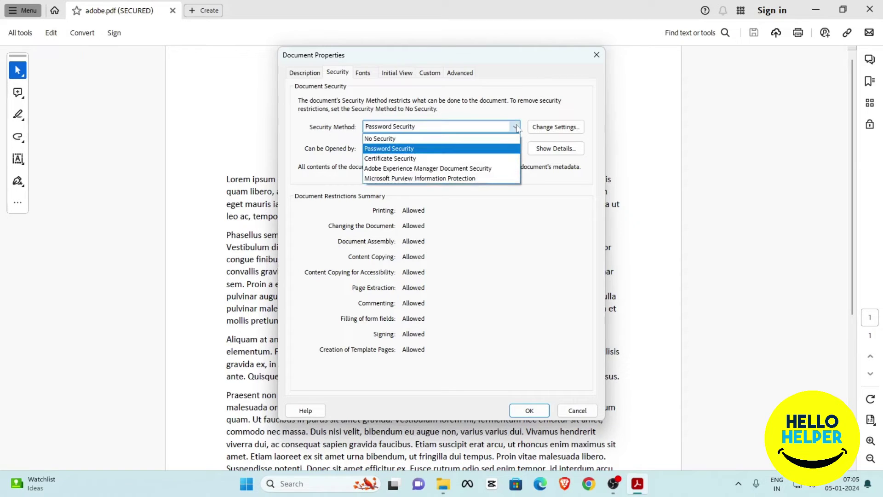
{"action": "left_click", "coordinate": [393, 139]}
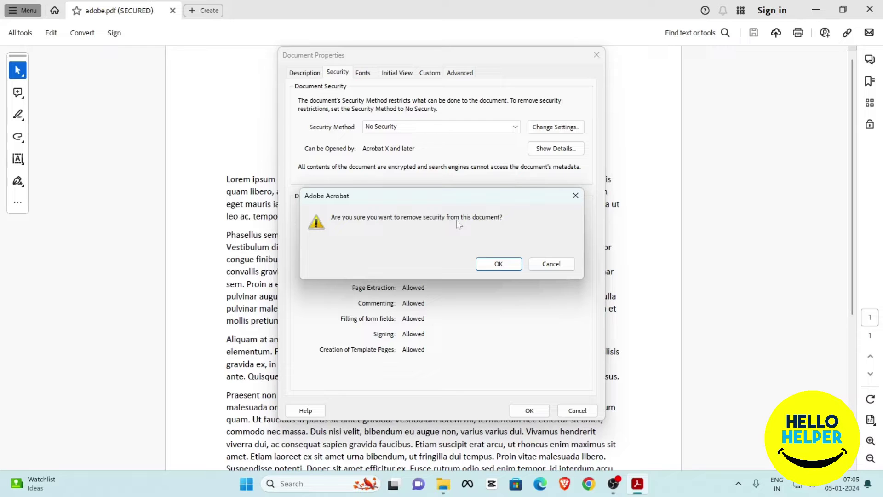
{"action": "left_click", "coordinate": [504, 269]}
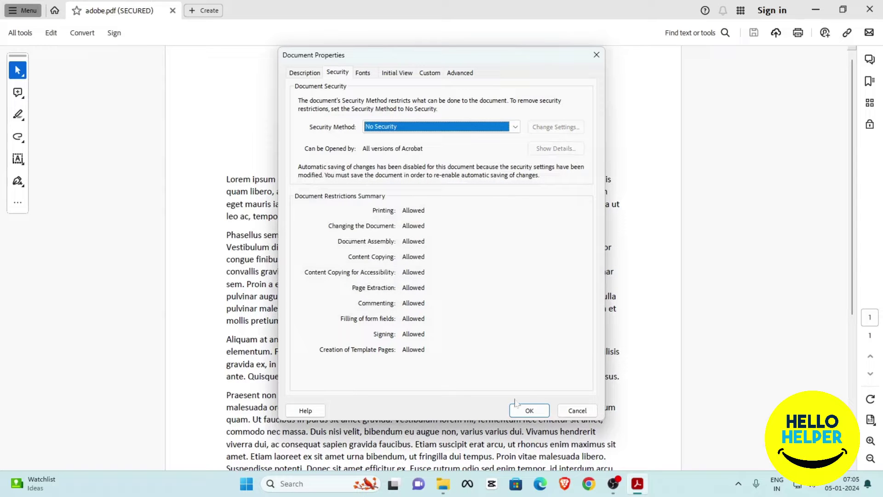
{"action": "left_click", "coordinate": [530, 411]}
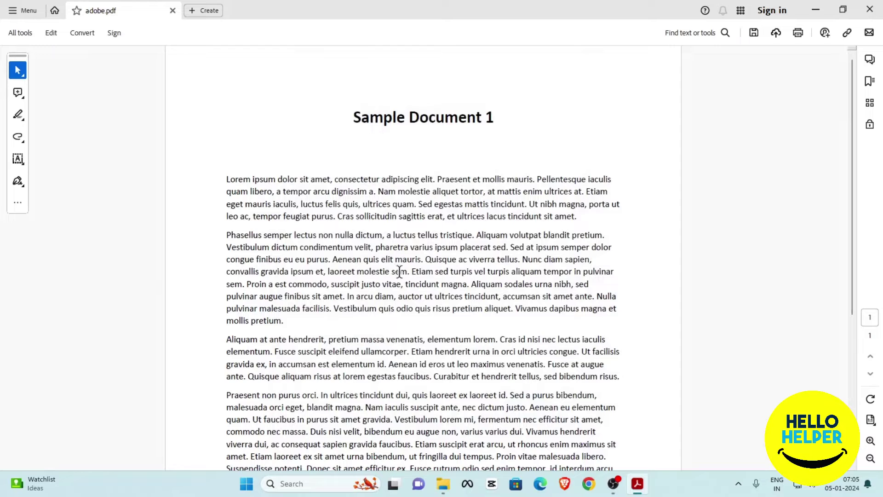
Step: Save adobe.pdf when closing it, then reopen it from File Explorer
{"action": "left_click", "coordinate": [876, 17]}
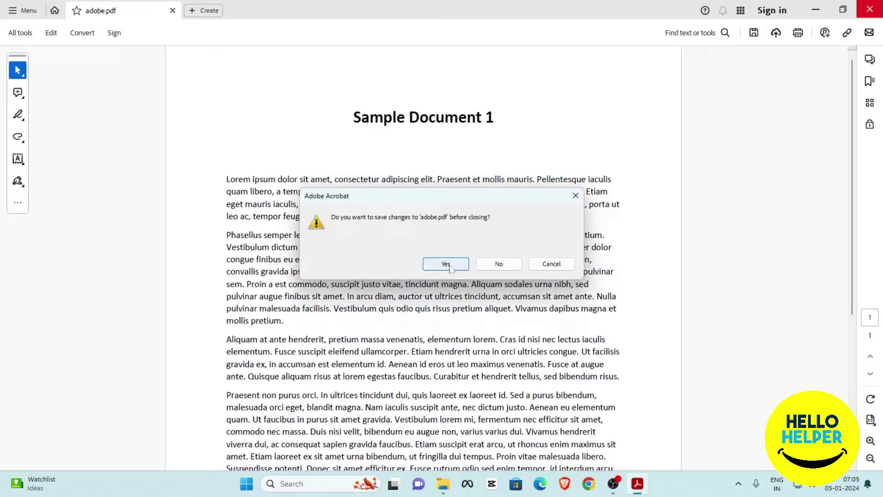
{"action": "left_click", "coordinate": [446, 264]}
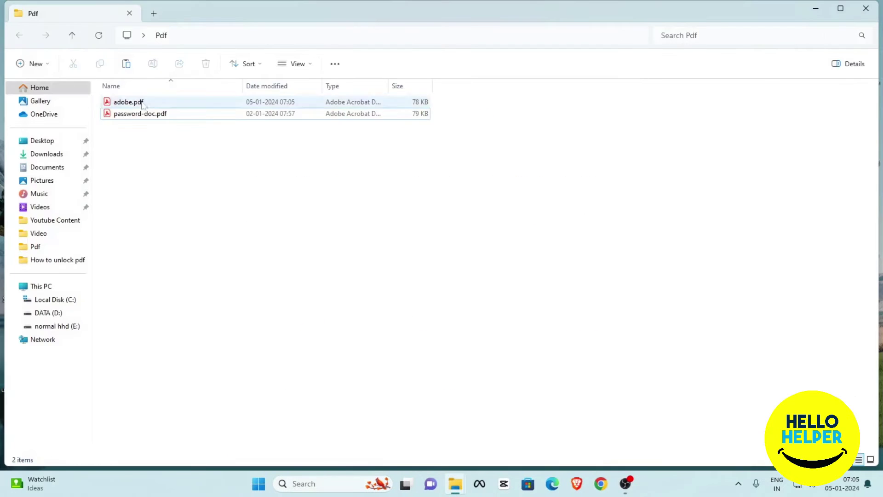
{"action": "left_click", "coordinate": [141, 104]}
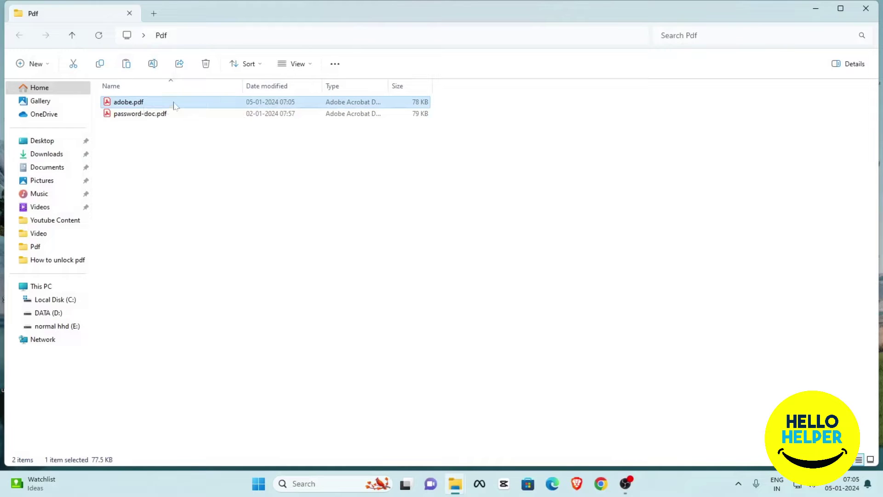
{"action": "key", "text": "Return"}
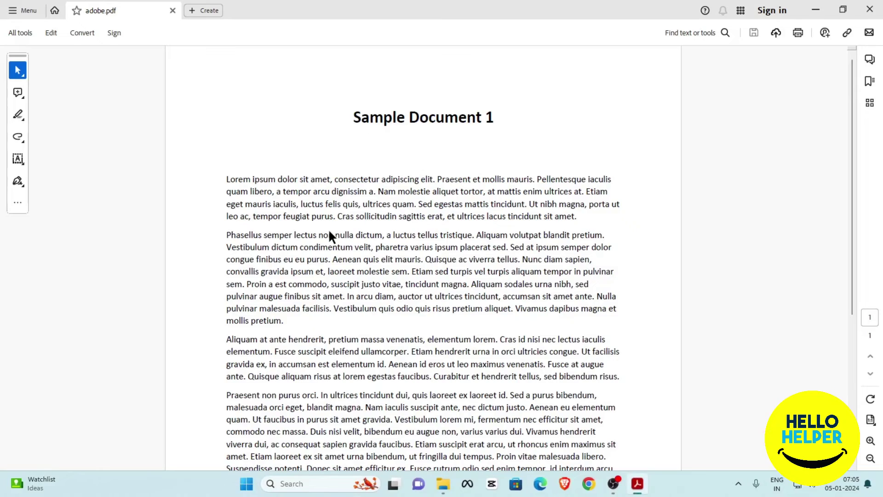
Step: Confirm the reopened adobe.pdf shows Sample Document 1 with no password, then close it
{"action": "scroll", "coordinate": [329, 230], "scroll_direction": "down", "scroll_amount": 1}
{"action": "scroll", "coordinate": [330, 229], "scroll_direction": "down", "scroll_amount": 5}
{"action": "scroll", "coordinate": [332, 229], "scroll_direction": "up", "scroll_amount": 5}
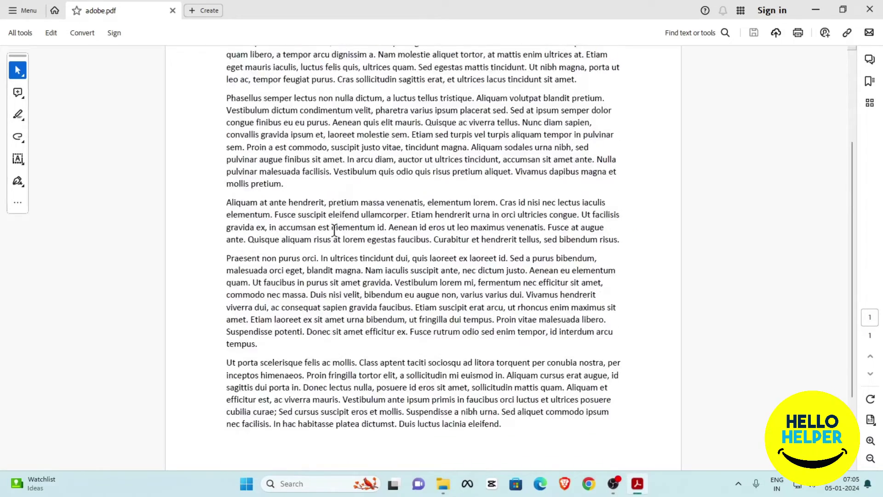
{"action": "scroll", "coordinate": [333, 230], "scroll_direction": "up", "scroll_amount": 1}
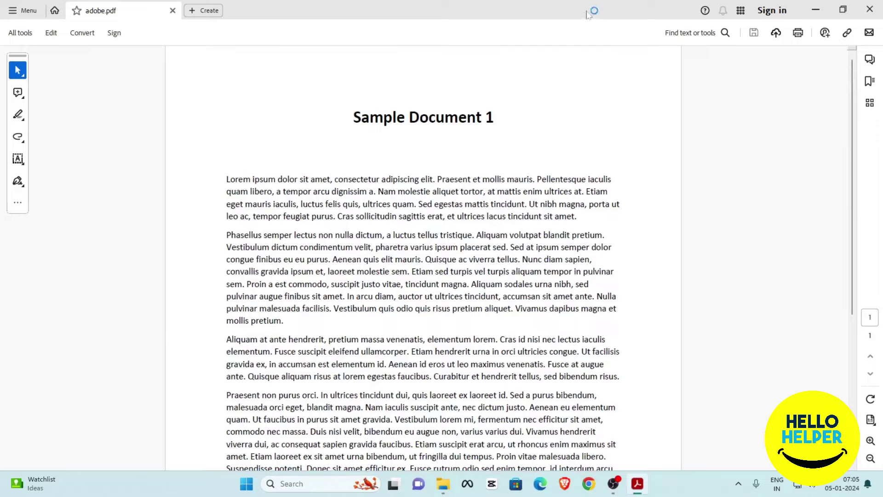
{"action": "left_click", "coordinate": [877, 14]}
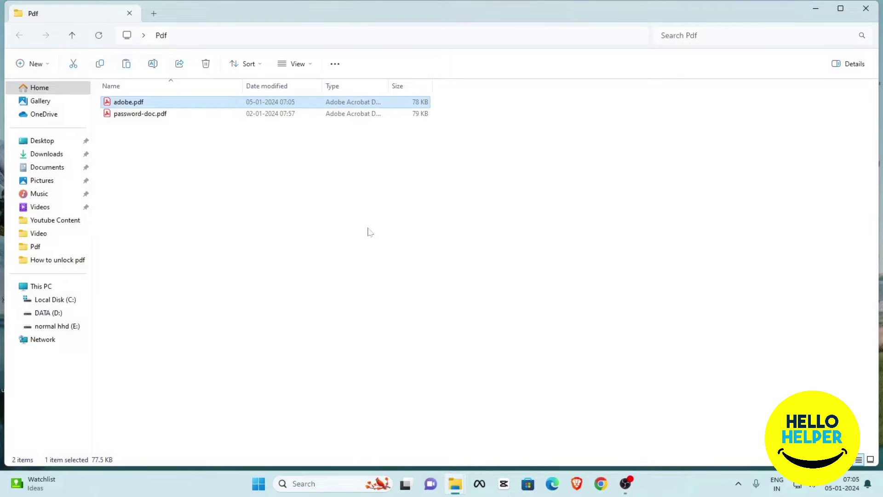
Step: Rename adobe.pdf to 1. adobe.pdf
{"action": "key", "text": "F2"}
{"action": "key", "text": "Home"}
{"action": "type", "text": "1."}
{"action": "left_click", "coordinate": [258, 155]}
Step: Paste a duplicate of password-doc.pdf and name it 2. Google Chrome.pdf
{"action": "left_click", "coordinate": [133, 118]}
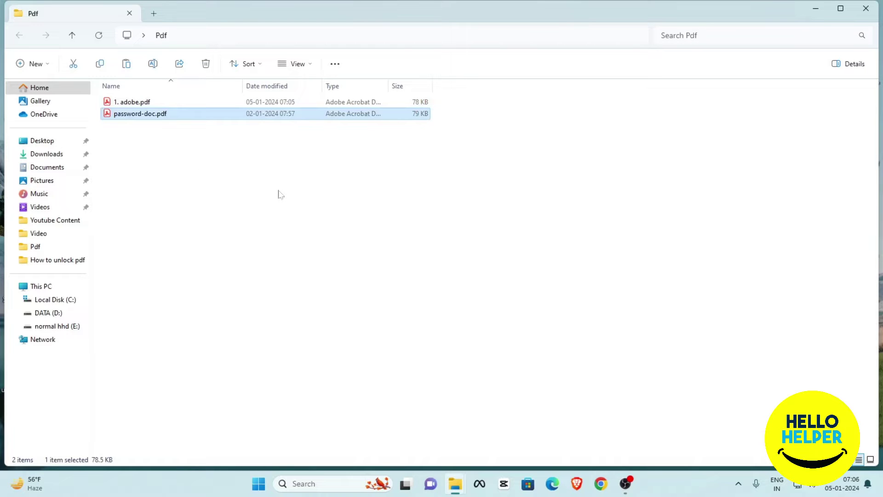
{"action": "key", "text": "ctrl+v"}
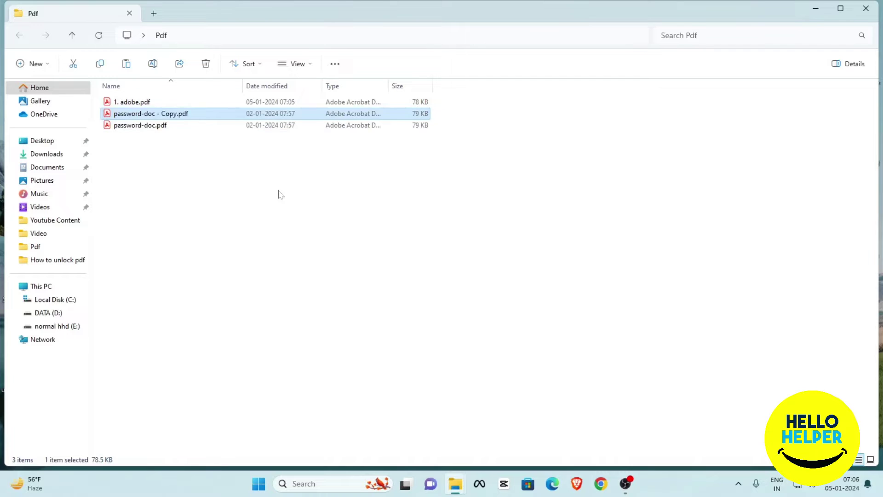
{"action": "key", "text": "F2"}
{"action": "key", "text": "BackSpace"}
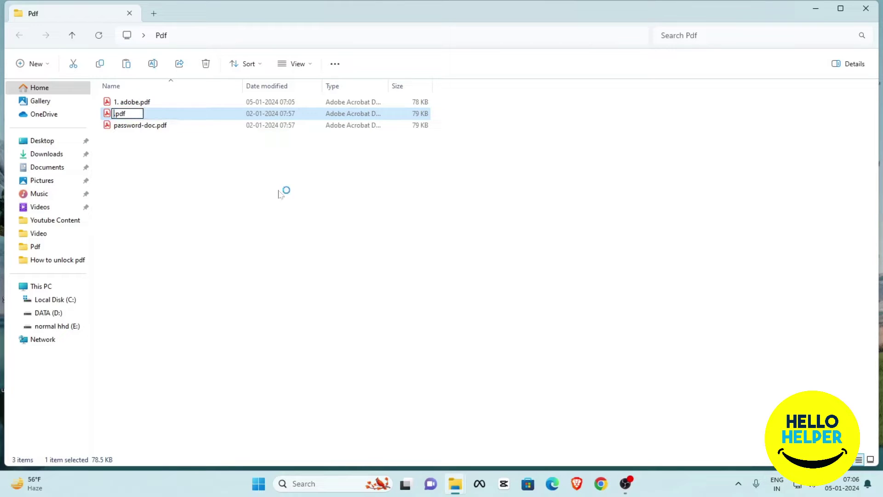
{"action": "type", "text": "2. Google "}
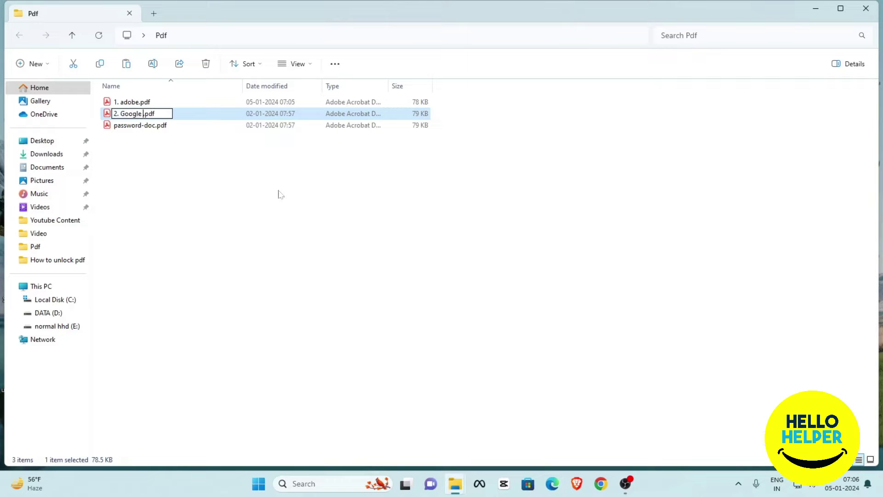
{"action": "type", "text": "Chrome"}
{"action": "key", "text": "Return"}
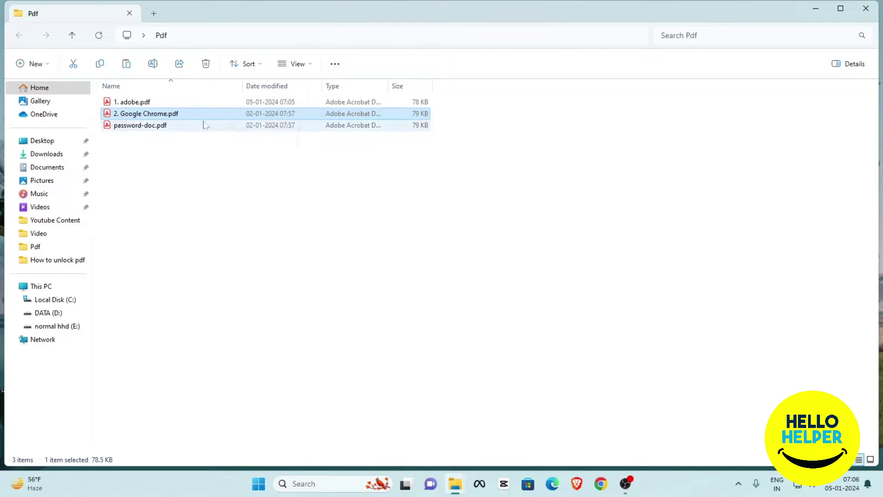
Step: Drag 2. Google Chrome.pdf into Chrome and enter the document password to unlock it
{"action": "left_click", "coordinate": [601, 483]}
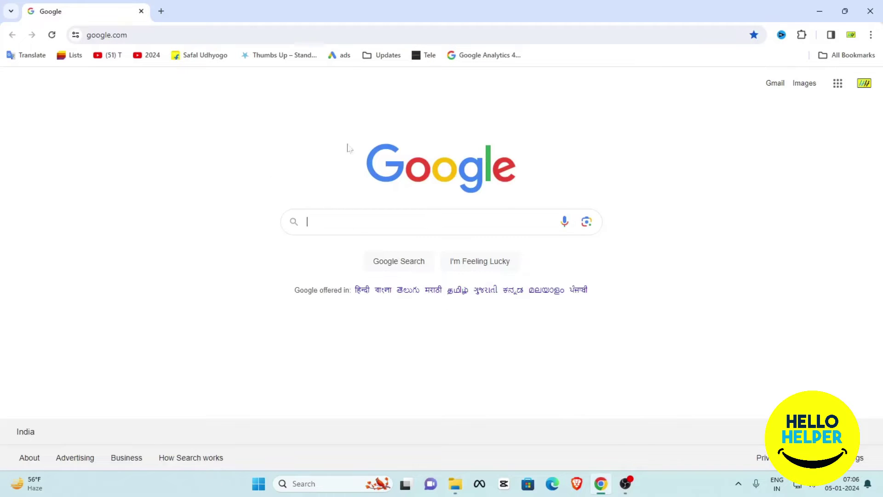
{"action": "left_click", "coordinate": [819, 11]}
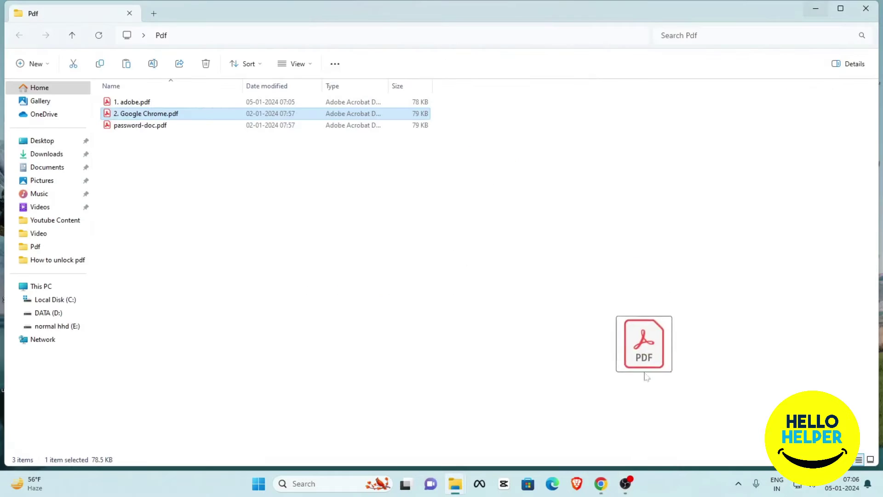
{"action": "left_click_drag", "start_coordinate": [645, 371], "coordinate": [273, 135]}
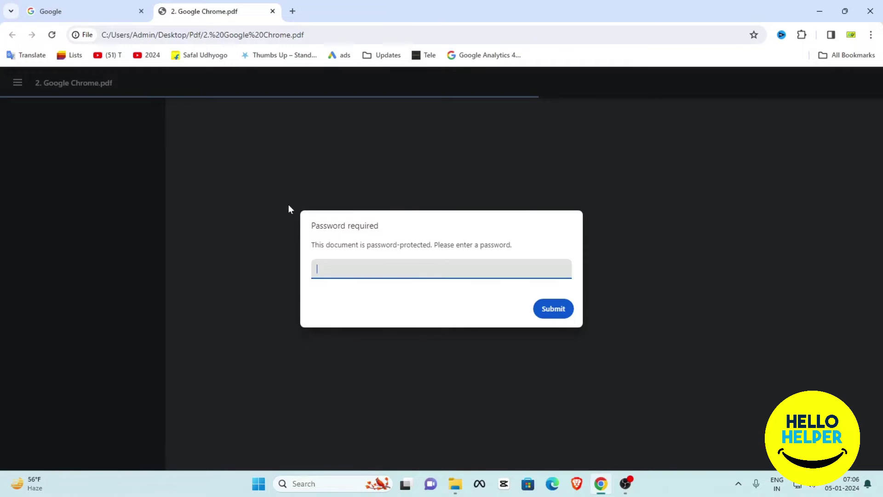
{"action": "key", "text": "Return"}
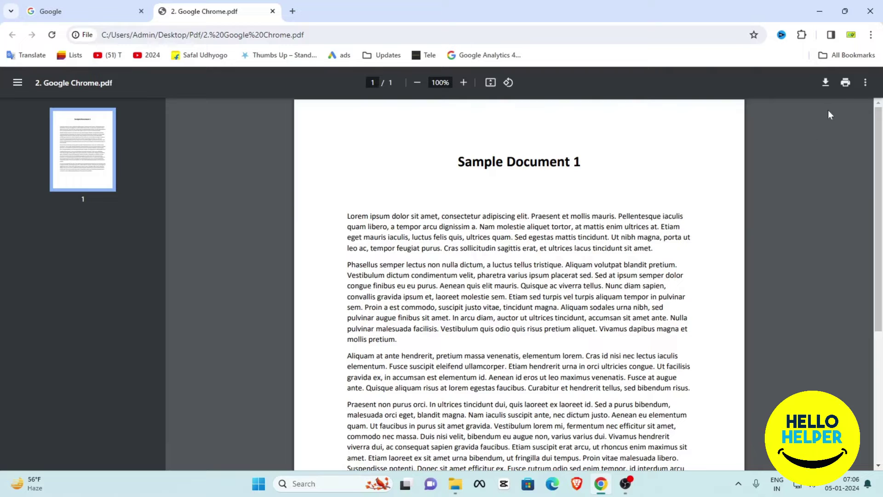
Step: Print to Save as PDF, replacing 2. Google Chrome.pdf in the Pdf folder, then close the tab
{"action": "left_click", "coordinate": [847, 86]}
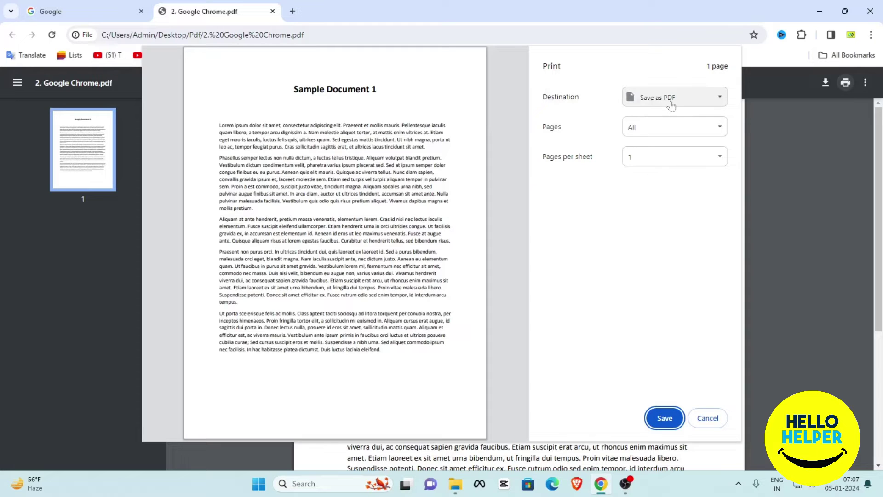
{"action": "left_click", "coordinate": [665, 418]}
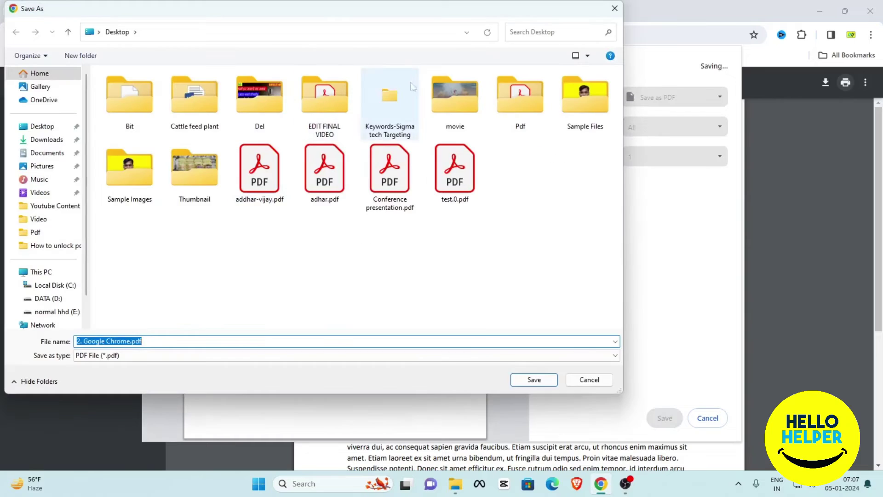
{"action": "left_click", "coordinate": [541, 107]}
{"action": "double_click", "coordinate": [541, 107]}
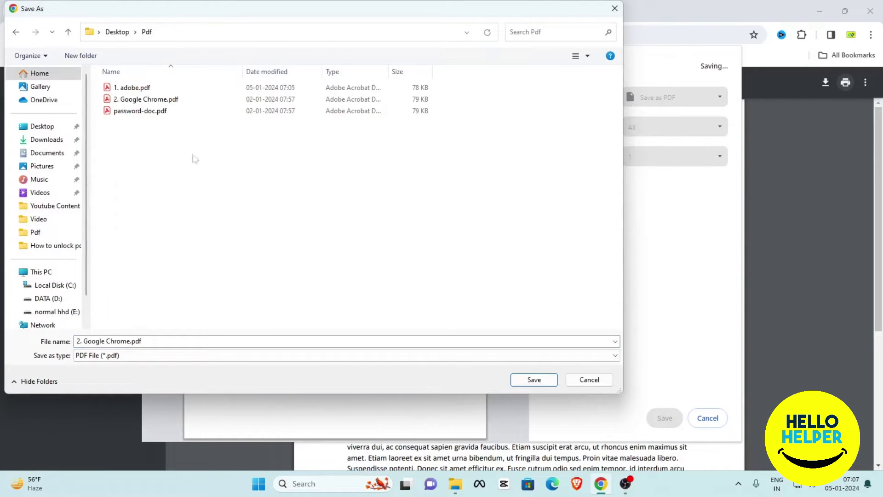
{"action": "left_click", "coordinate": [153, 101]}
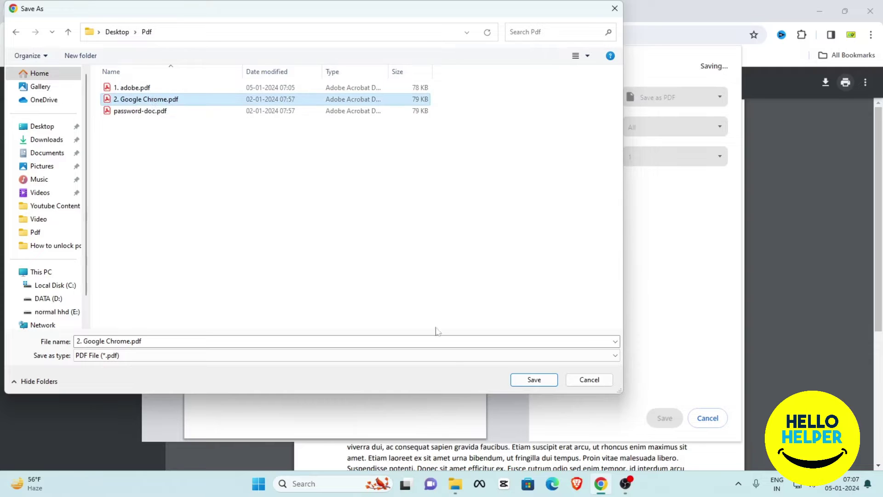
{"action": "left_click", "coordinate": [540, 381]}
{"action": "left_click", "coordinate": [472, 244]}
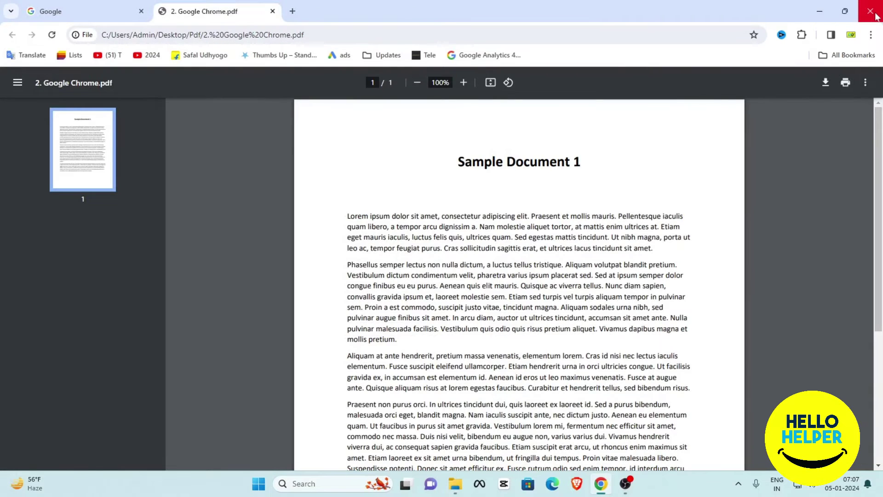
{"action": "left_click", "coordinate": [272, 11]}
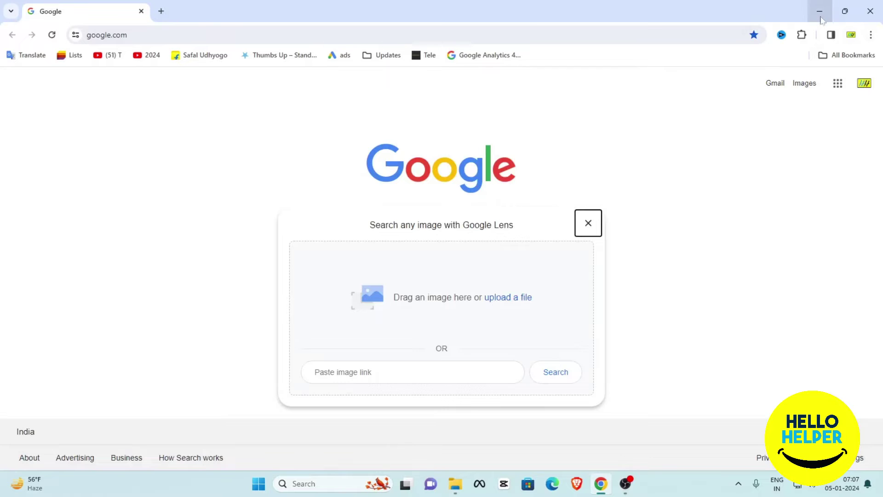
Step: Open 2. Google Chrome.pdf in Acrobat, check it needs no password, then close it
{"action": "left_click", "coordinate": [820, 12]}
{"action": "double_click", "coordinate": [155, 115]}
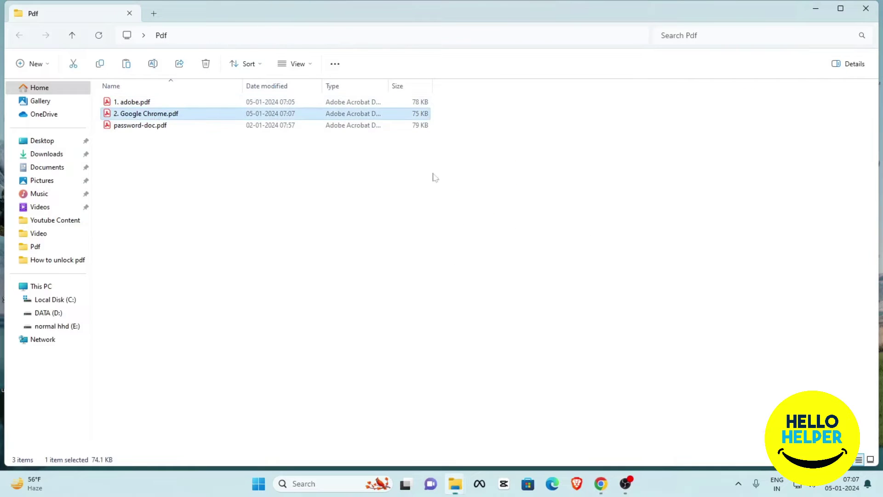
{"action": "scroll", "coordinate": [430, 191], "scroll_direction": "down", "scroll_amount": 5}
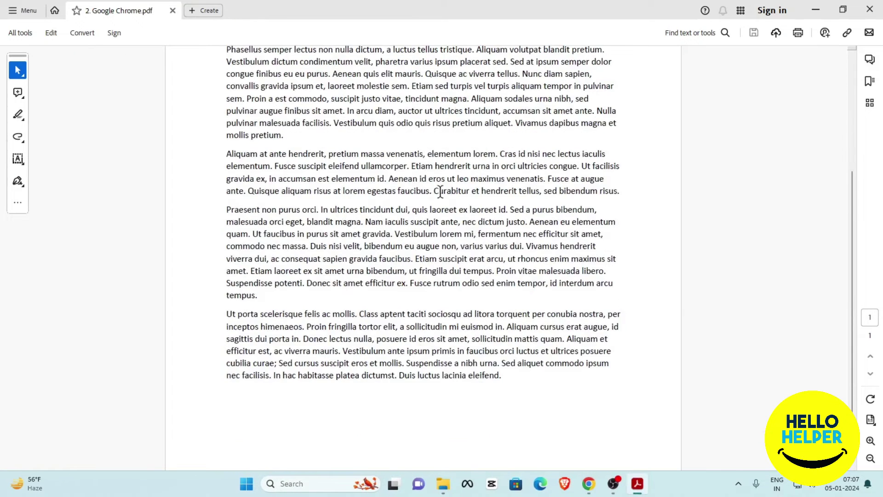
{"action": "scroll", "coordinate": [437, 188], "scroll_direction": "up", "scroll_amount": 5}
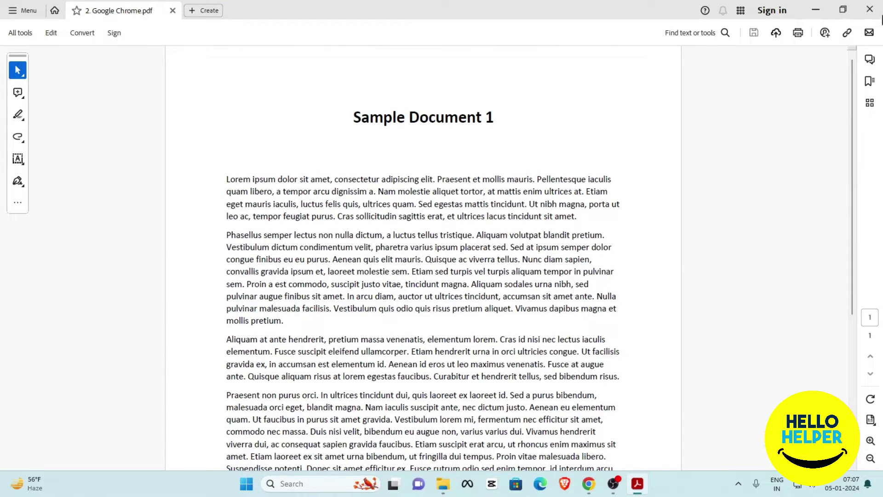
{"action": "left_click", "coordinate": [869, 9]}
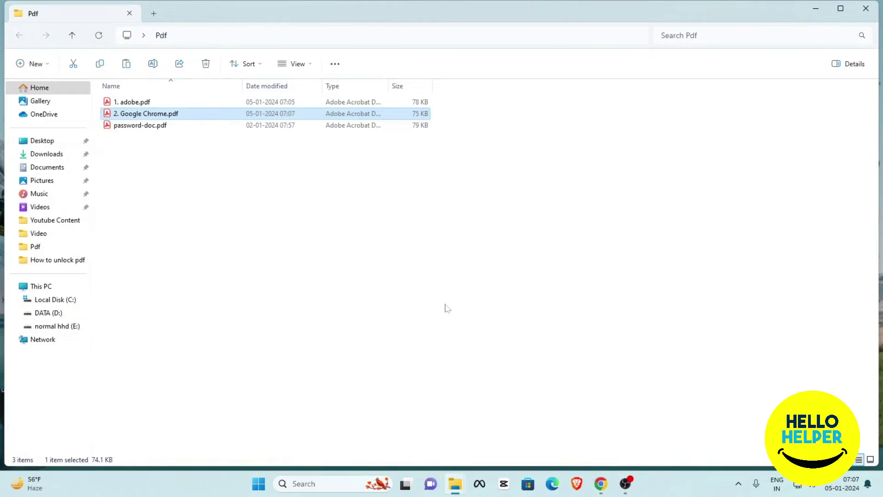
Step: Copy and paste password-doc.pdf, renaming the duplicate to 3. Google Drive.pdf
{"action": "left_click", "coordinate": [368, 303]}
{"action": "left_click", "coordinate": [164, 127]}
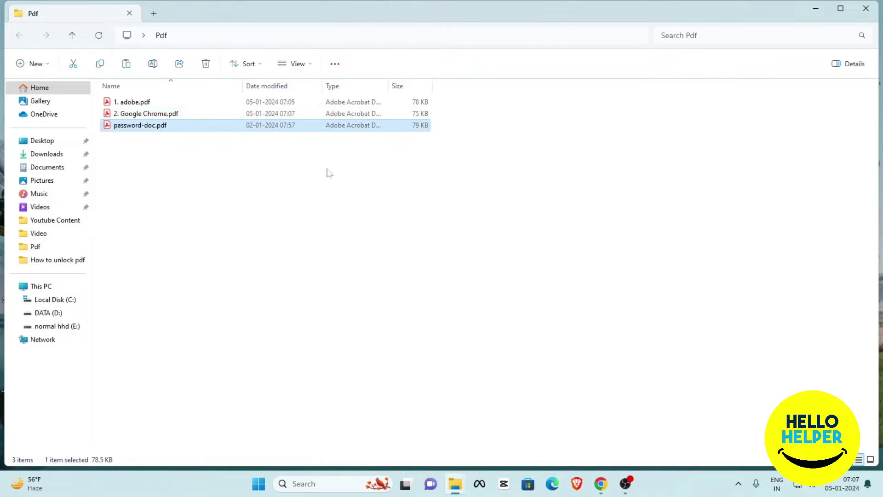
{"action": "key", "text": "ctrl+c"}
{"action": "key", "text": "ctrl+v"}
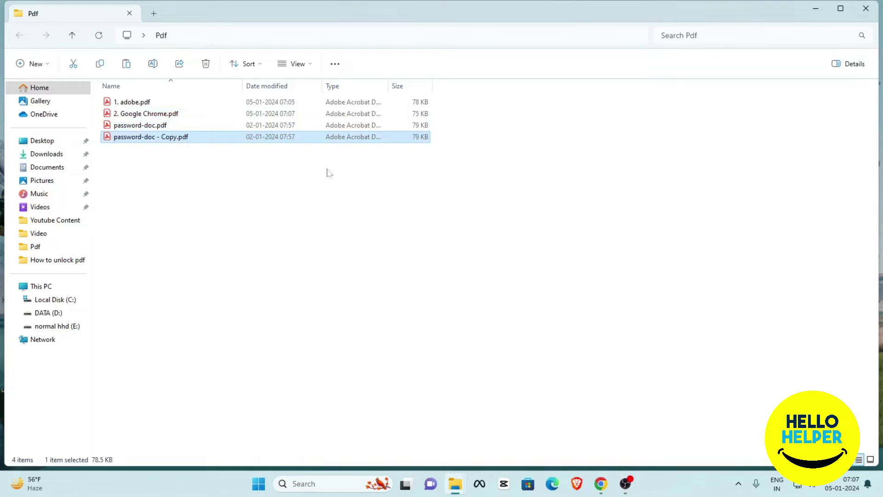
{"action": "key", "text": "F2"}
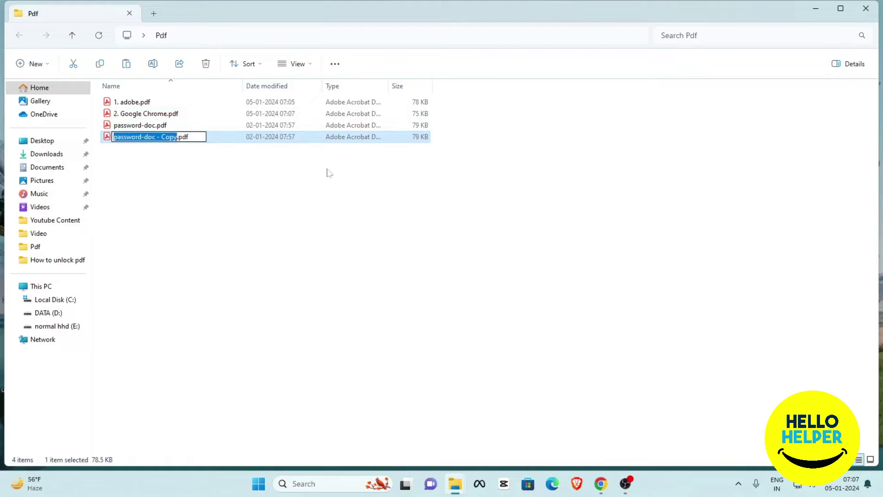
{"action": "key", "text": "BackSpace"}
{"action": "type", "text": "3. "}
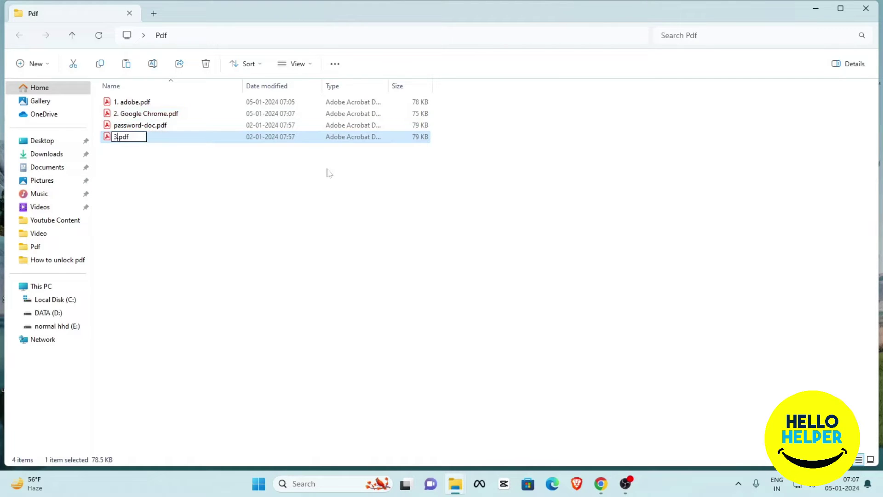
{"action": "type", "text": "Google D"}
{"action": "type", "text": "rive"}
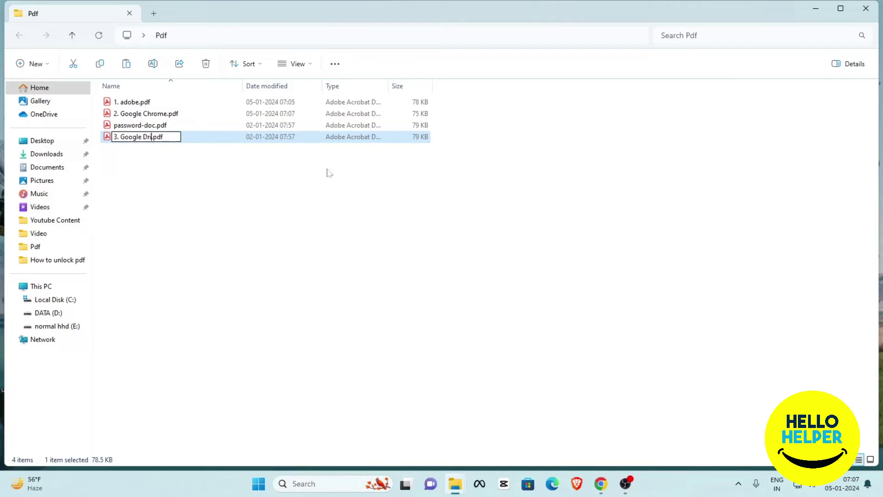
{"action": "key", "text": "Return"}
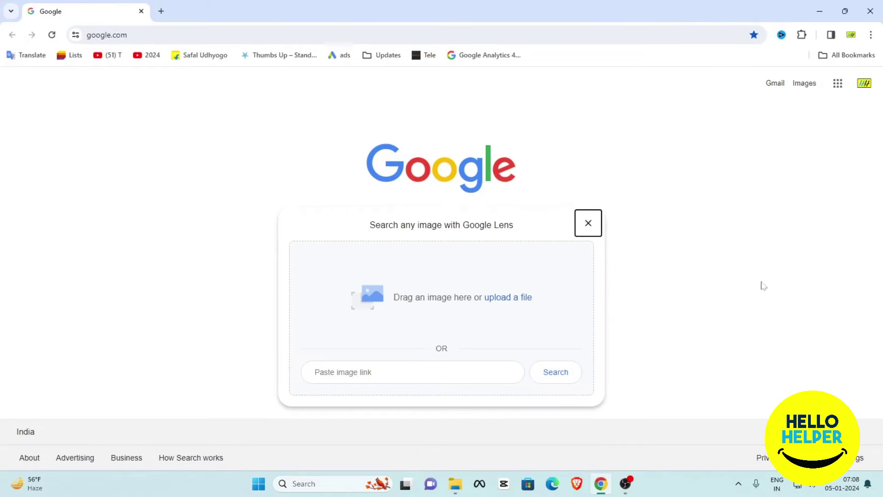
Step: Search 'google drive' from Chrome's address bar and open the Sample Files folder in My Drive
{"action": "left_click", "coordinate": [764, 281]}
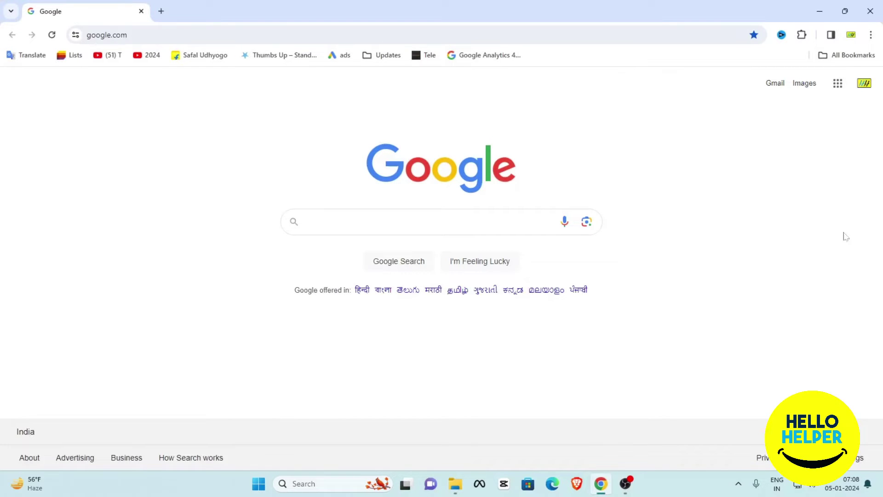
{"action": "left_click", "coordinate": [147, 32]}
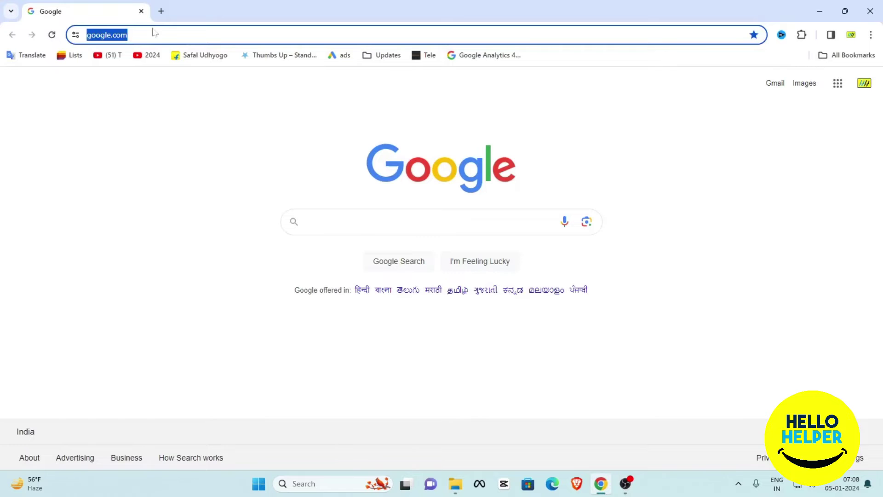
{"action": "type", "text": "google drive"}
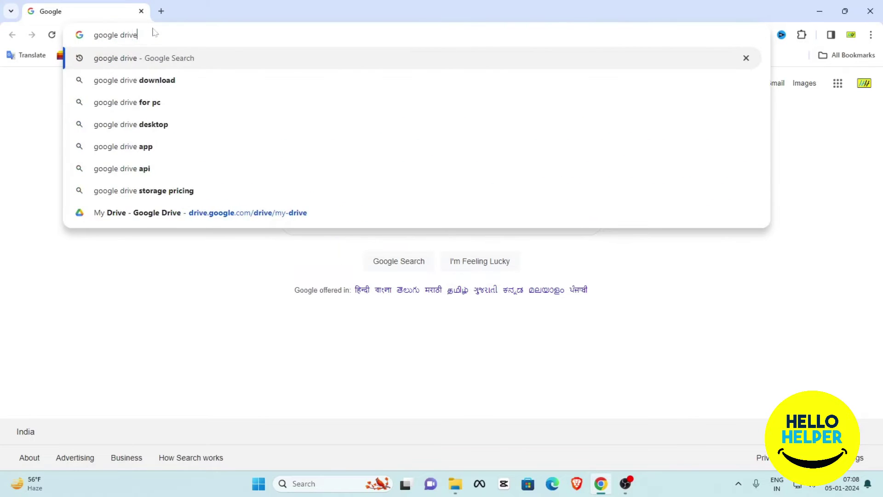
{"action": "key", "text": "Return"}
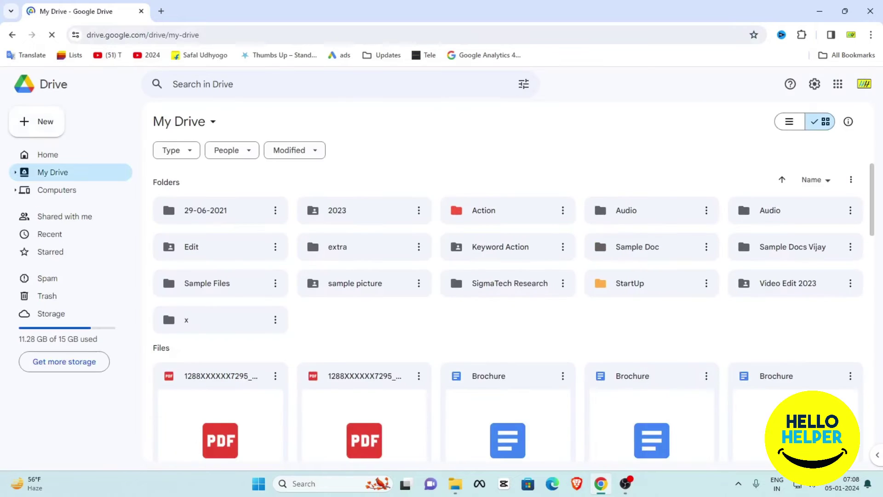
{"action": "double_click", "coordinate": [217, 294]}
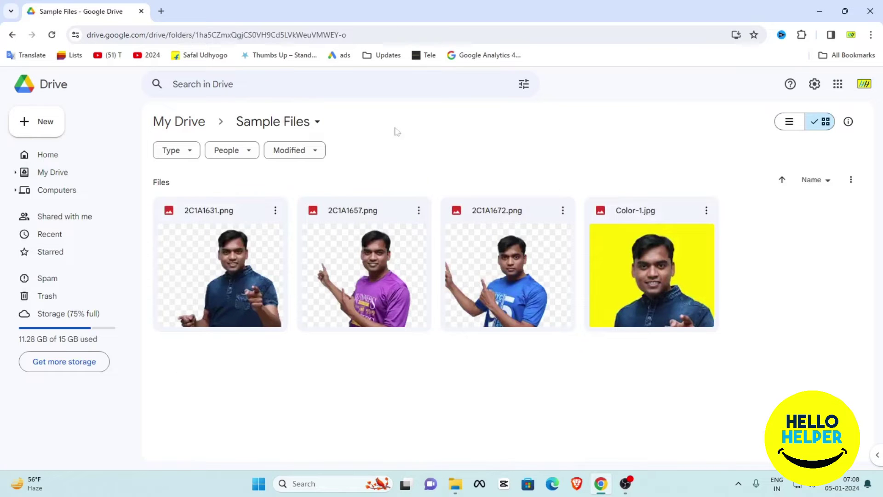
Step: Upload 3. Google Drive.pdf from the desktop Pdf folder into Google Drive's Sample Files
{"action": "left_click", "coordinate": [42, 128]}
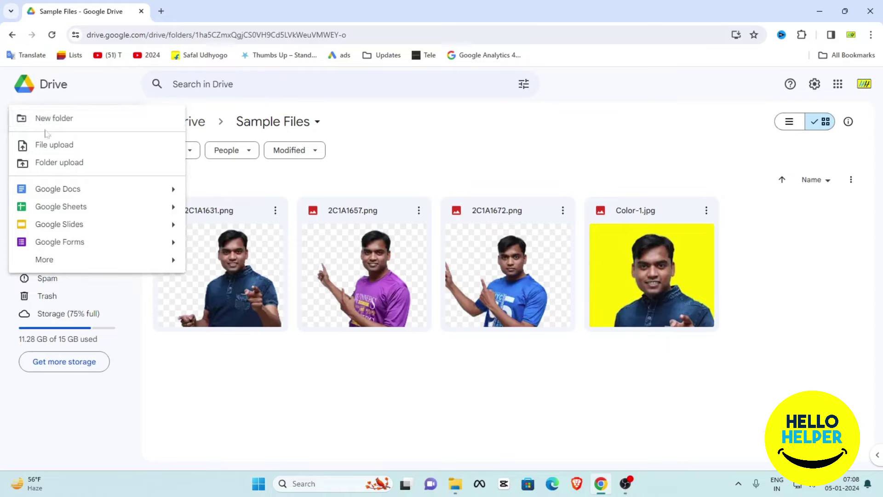
{"action": "left_click", "coordinate": [69, 148]}
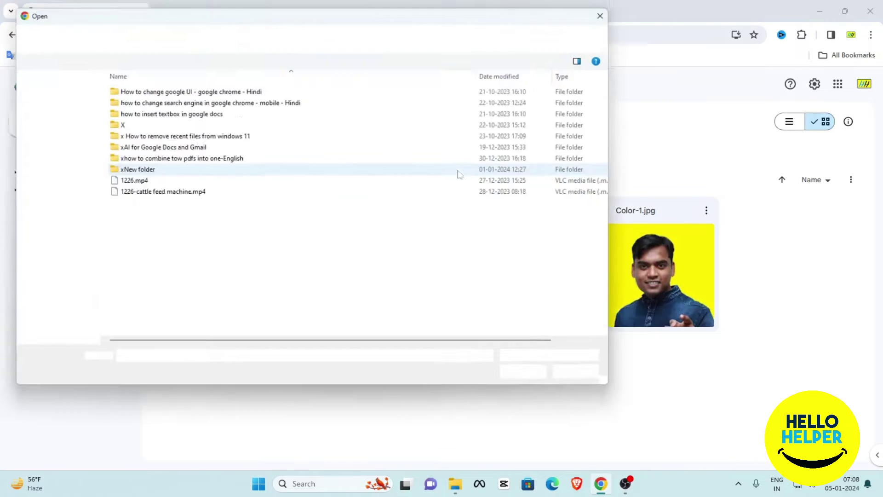
{"action": "left_click", "coordinate": [42, 126]}
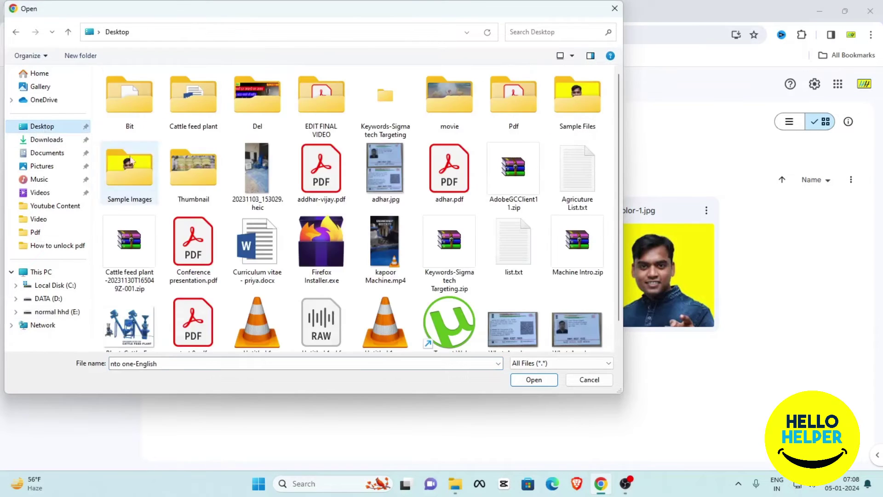
{"action": "double_click", "coordinate": [526, 114]}
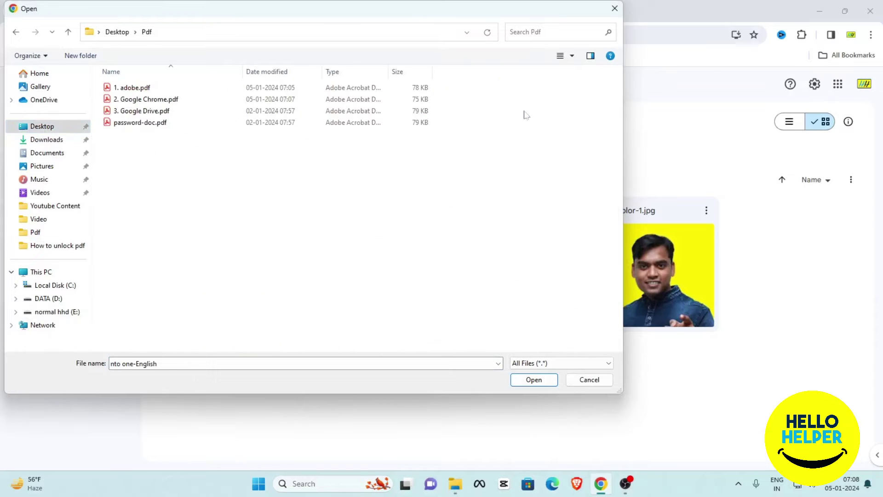
{"action": "left_click", "coordinate": [169, 116]}
{"action": "left_click", "coordinate": [534, 380]}
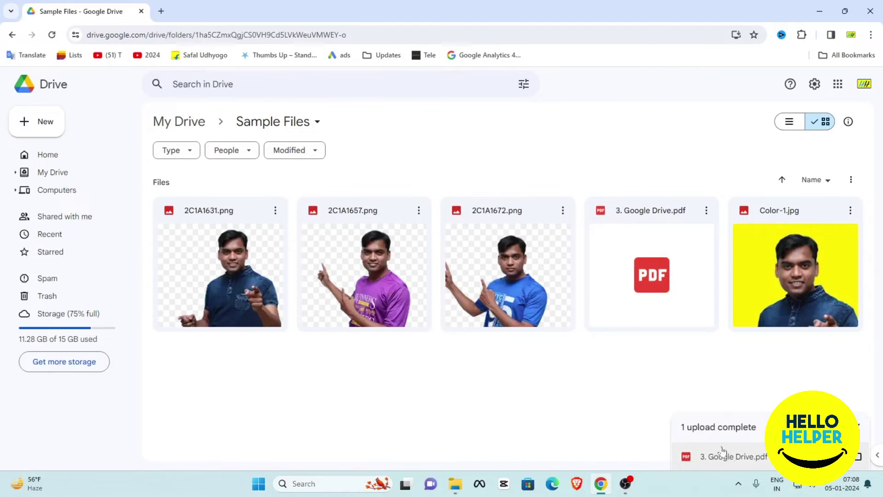
Step: Open the uploaded PDF's preview, unlock it with the document password, and download a copy
{"action": "double_click", "coordinate": [656, 278]}
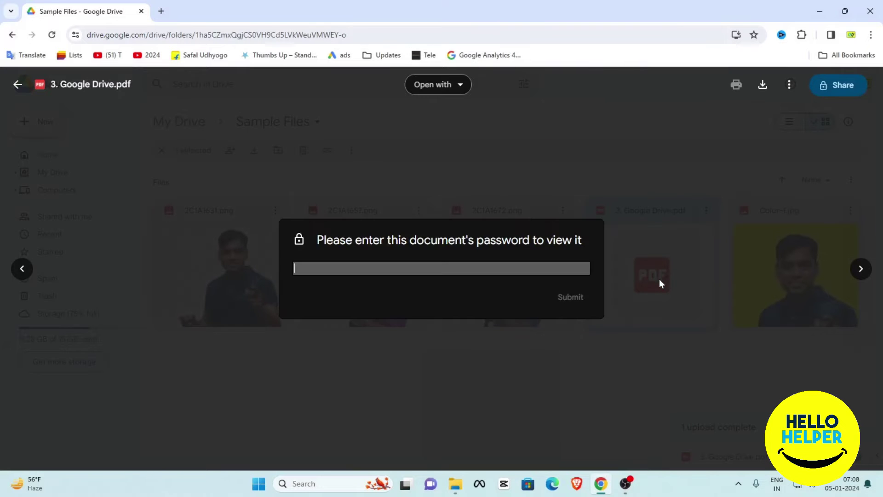
{"action": "key", "text": "Return"}
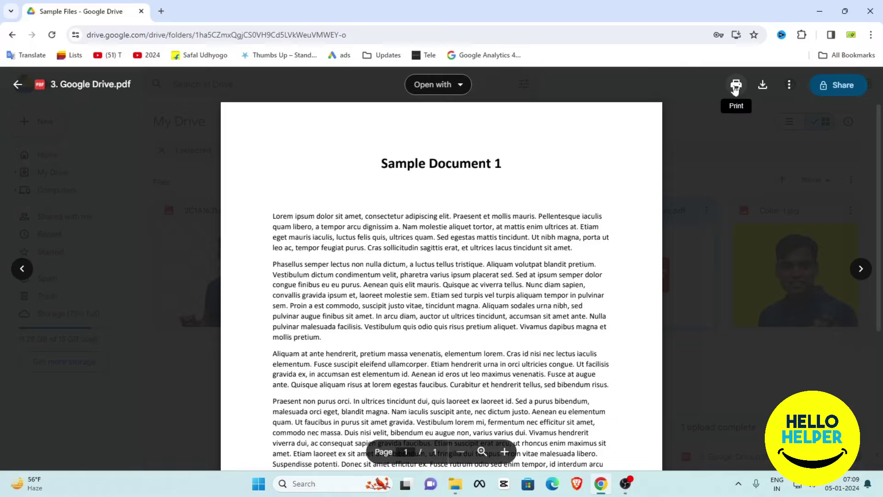
{"action": "left_click", "coordinate": [762, 86]}
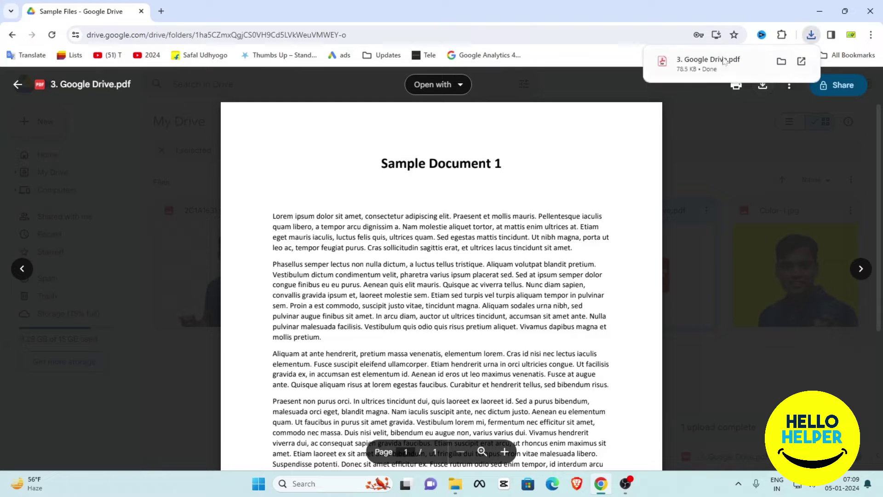
Step: Open the downloaded 3. Google Drive.pdf in Acrobat, cancel its password prompt, and close Acrobat
{"action": "left_click", "coordinate": [788, 62]}
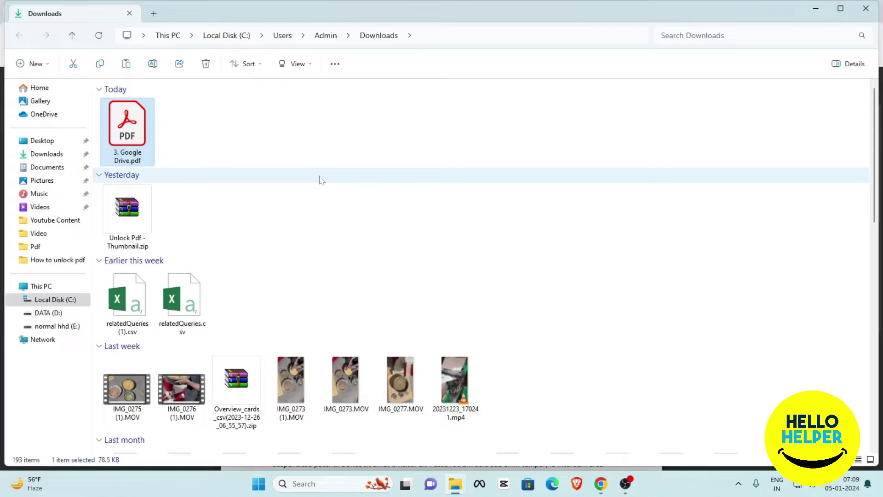
{"action": "key", "text": "Return"}
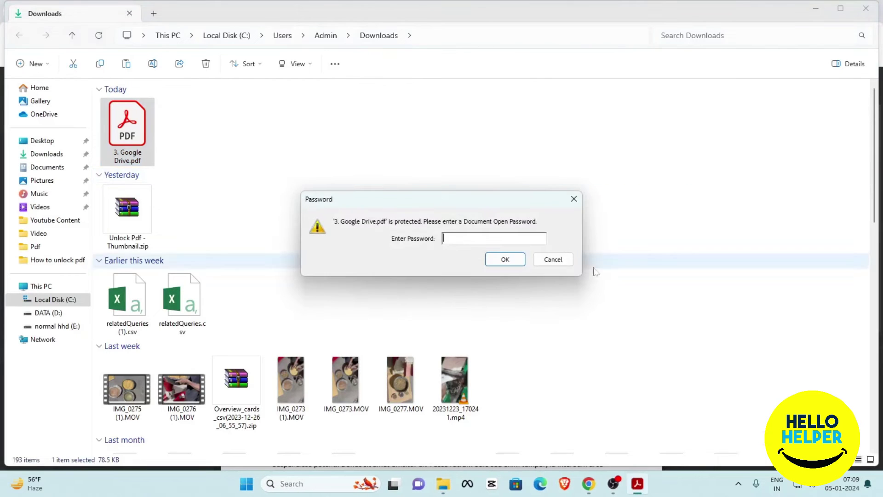
{"action": "left_click", "coordinate": [553, 259]}
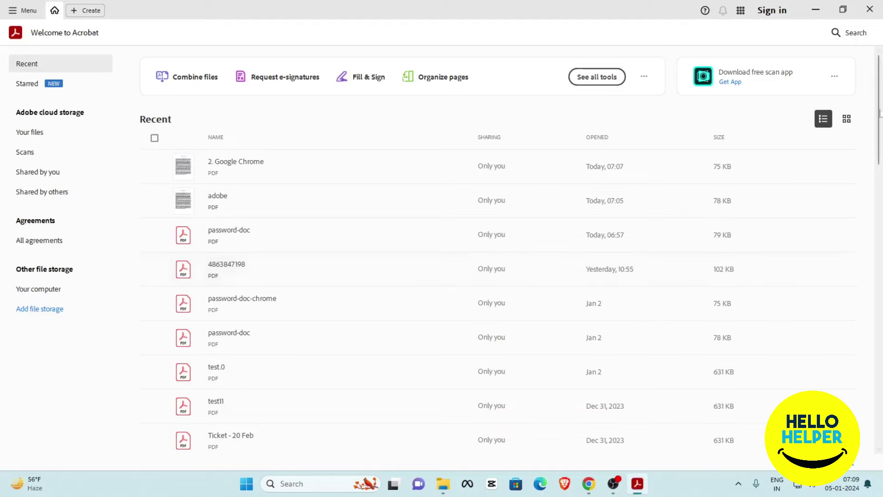
{"action": "key", "text": "alt+F4"}
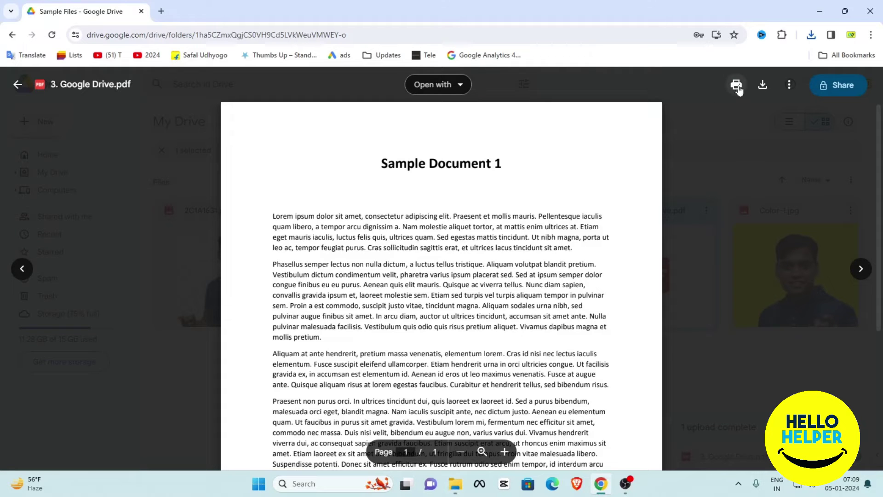
Step: Print the unlocked Drive preview with Save as PDF, replacing 3. Google Drive.pdf in the Pdf folder
{"action": "left_click", "coordinate": [736, 88]}
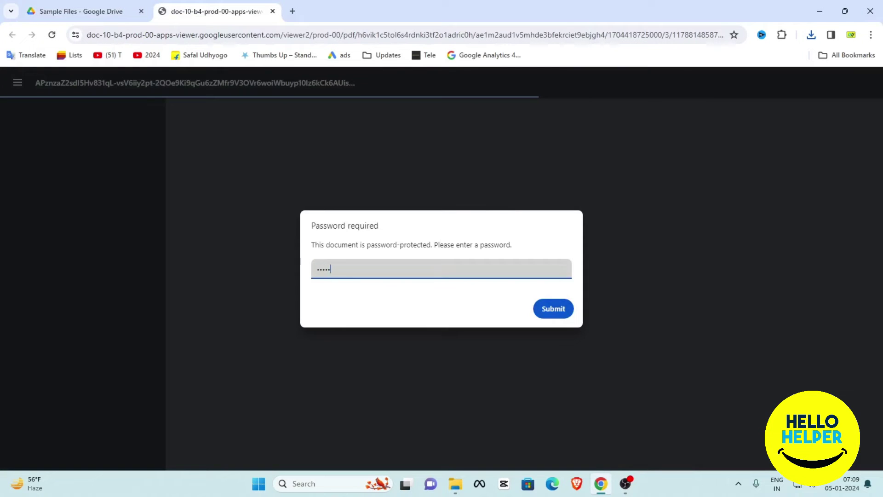
{"action": "key", "text": "Return"}
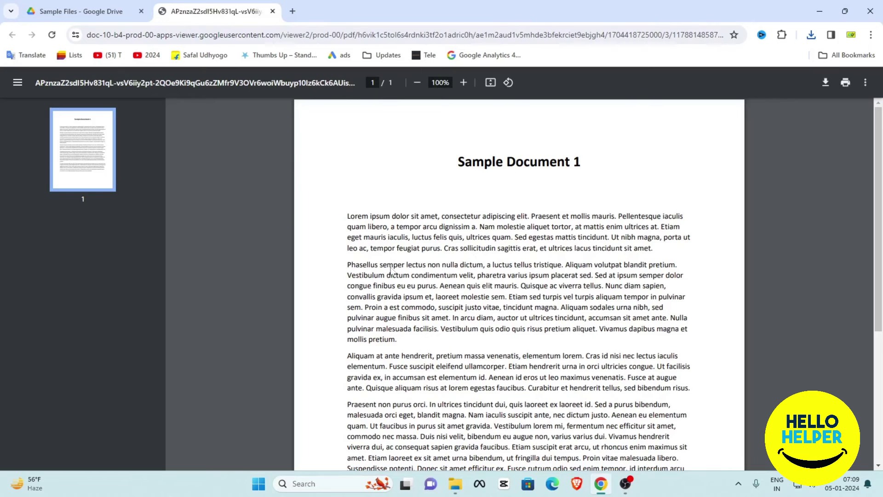
{"action": "left_click", "coordinate": [845, 85]}
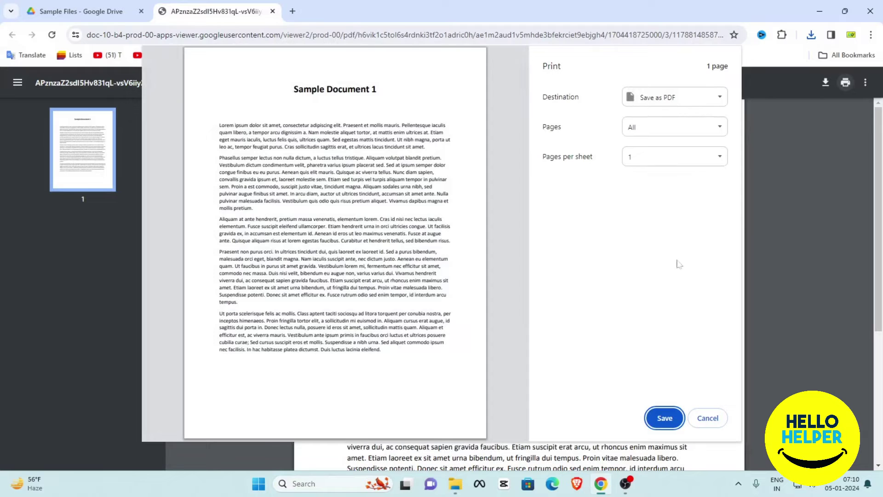
{"action": "left_click", "coordinate": [664, 418]}
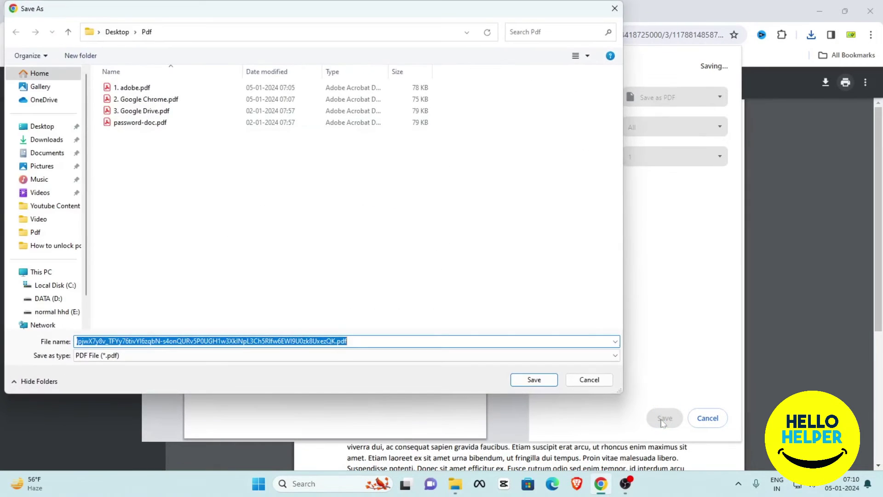
{"action": "left_click", "coordinate": [139, 113]}
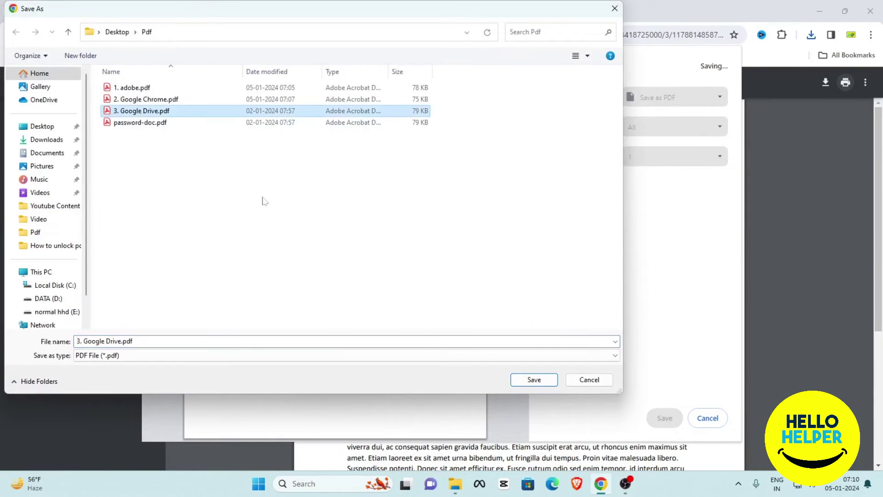
{"action": "left_click", "coordinate": [536, 380]}
{"action": "left_click", "coordinate": [474, 244]}
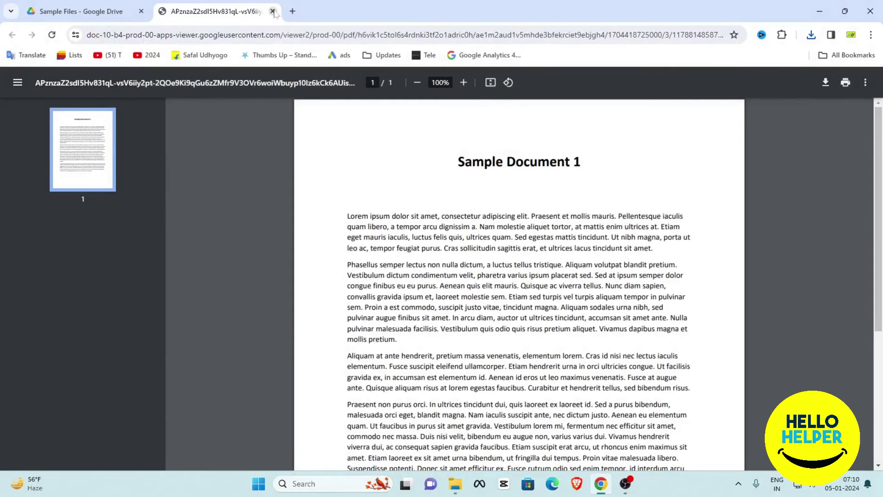
Step: Close the print viewer tab, minimize Chrome and close the Downloads window
{"action": "left_click", "coordinate": [273, 12]}
{"action": "left_click", "coordinate": [820, 11]}
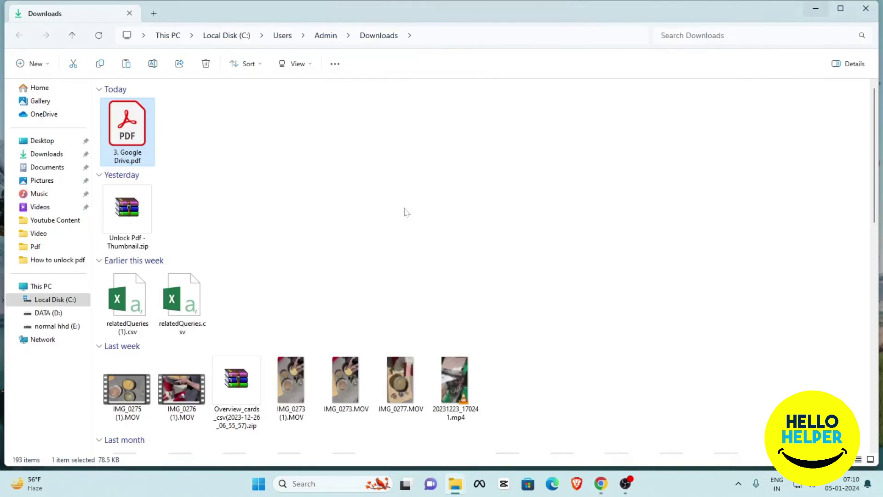
{"action": "left_click", "coordinate": [866, 8]}
Step: Open 3. Google Drive.pdf from the Pdf folder in Acrobat without a password, then close it
{"action": "double_click", "coordinate": [197, 143]}
{"action": "scroll", "coordinate": [541, 348], "scroll_direction": "down", "scroll_amount": 2}
{"action": "scroll", "coordinate": [541, 349], "scroll_direction": "down", "scroll_amount": 3}
{"action": "scroll", "coordinate": [539, 356], "scroll_direction": "up", "scroll_amount": 5}
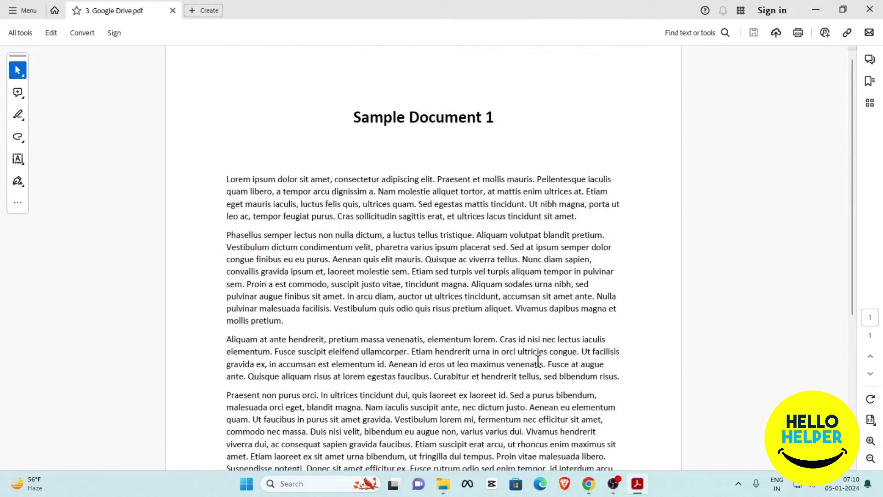
{"action": "left_click", "coordinate": [869, 10]}
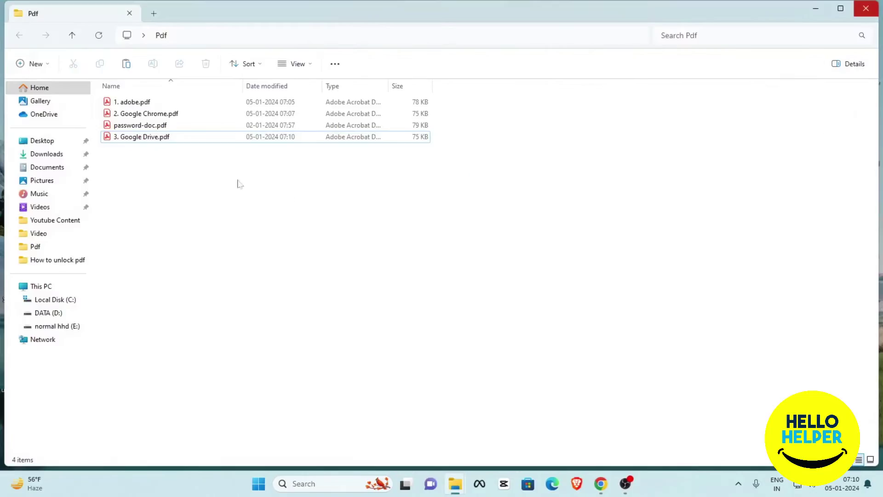
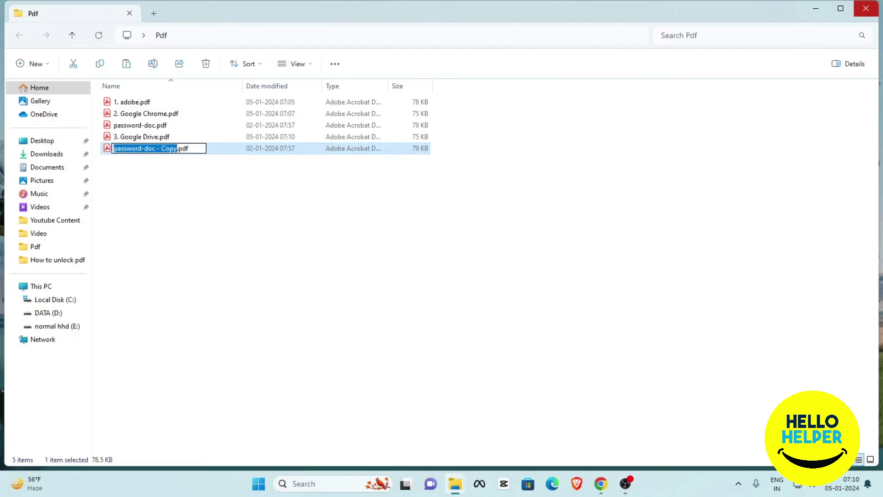
Step: Rename the copy of password-doc.pdf in the Pdf folder to sejda-pdf.pdf
{"action": "key", "text": "Right"}
{"action": "key", "text": "BackSpace"}
{"action": "key", "text": "BackSpace"}
{"action": "key", "text": "BackSpace"}
{"action": "key", "text": "BackSpace"}
{"action": "key", "text": "BackSpace"}
{"action": "key", "text": "BackSpace"}
{"action": "key", "text": "BackSpace"}
{"action": "key", "text": "BackSpace"}
{"action": "key", "text": "BackSpace"}
{"action": "key", "text": "BackSpace"}
{"action": "key", "text": "BackSpace"}
{"action": "key", "text": "BackSpace"}
{"action": "key", "text": "BackSpace"}
{"action": "key", "text": "BackSpace"}
{"action": "key", "text": "BackSpace"}
{"action": "key", "text": "BackSpace"}
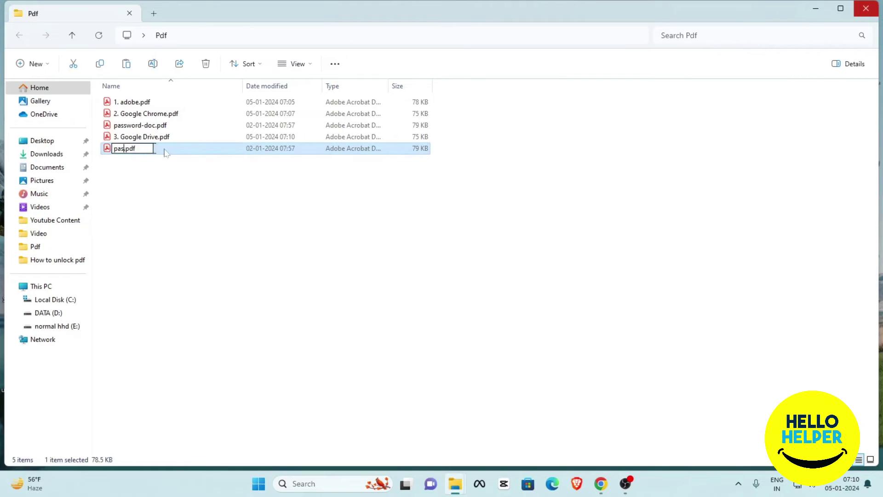
{"action": "key", "text": "BackSpace"}
{"action": "key", "text": "BackSpace"}
{"action": "key", "text": "BackSpace"}
{"action": "type", "text": "sejda-pdf"}
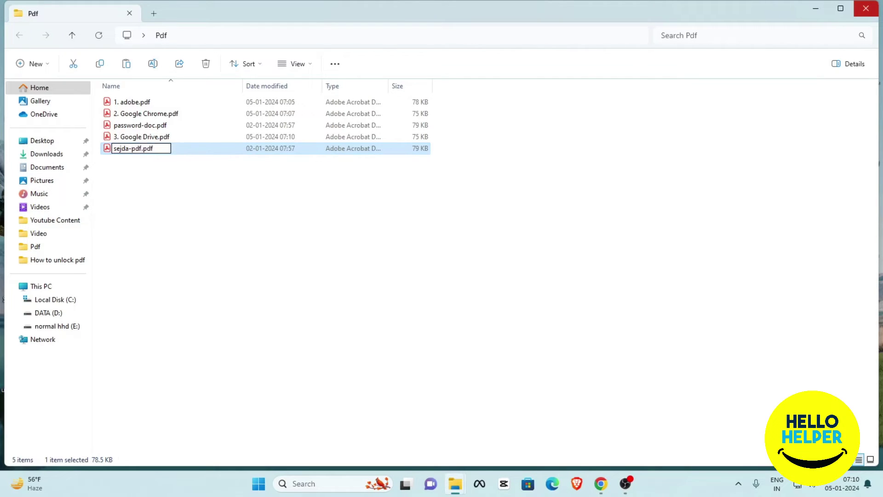
{"action": "key", "text": "Return"}
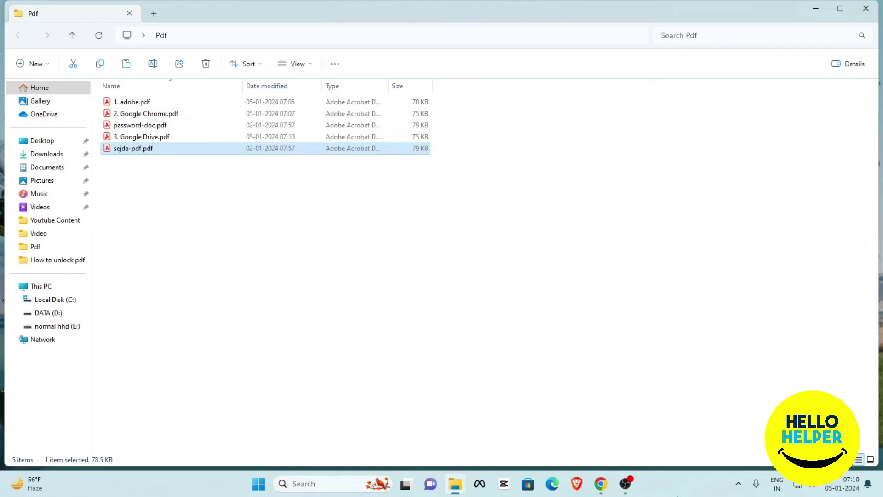
Step: Search for sejdapdf in a new Chrome tab and open the Sejda website
{"action": "left_click", "coordinate": [600, 483]}
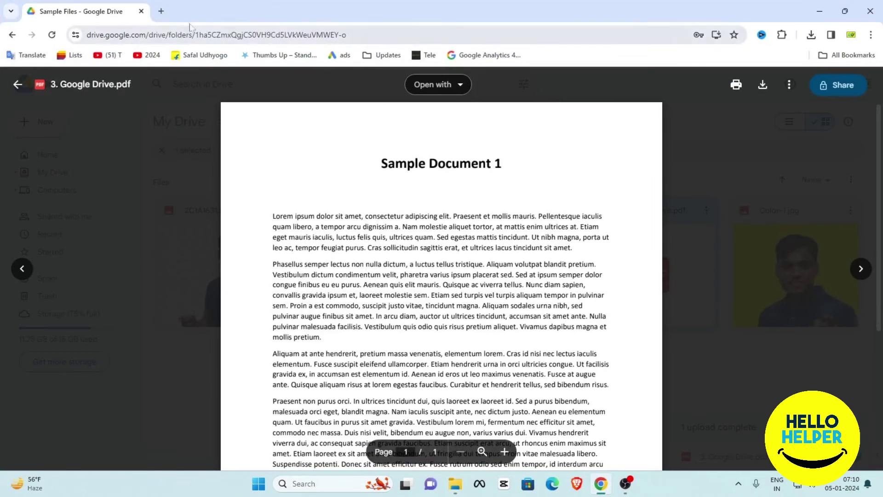
{"action": "left_click", "coordinate": [161, 11]}
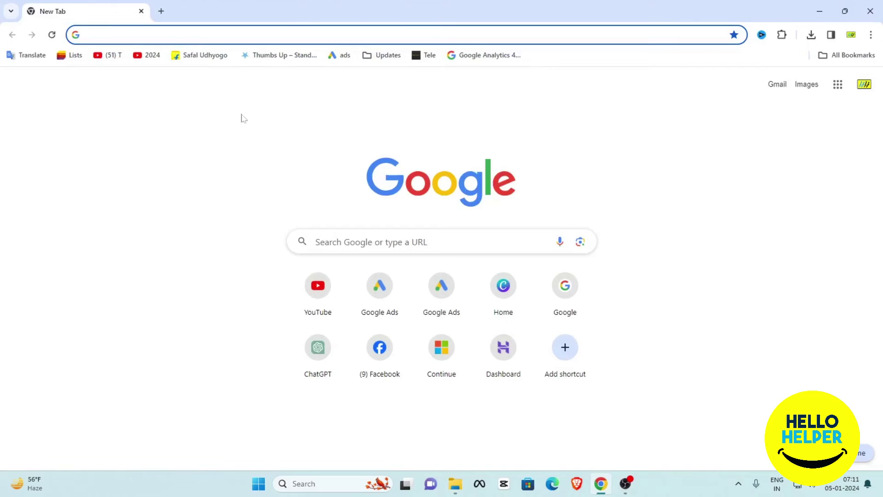
{"action": "type", "text": "sejdapdf"}
{"action": "key", "text": "Return"}
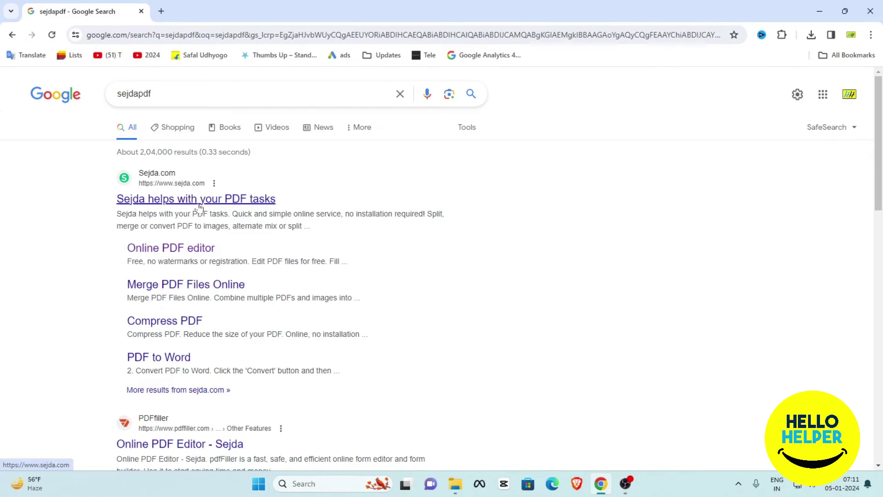
{"action": "left_click", "coordinate": [196, 203]}
Step: Open the Unlock PDF tool from Sejda's All Tools list
{"action": "left_click", "coordinate": [234, 90]}
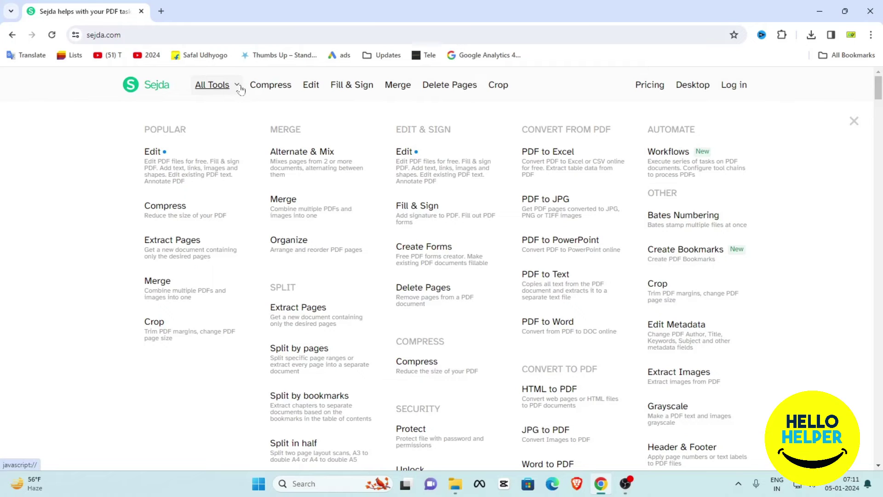
{"action": "scroll", "coordinate": [368, 299], "scroll_direction": "down", "scroll_amount": 3}
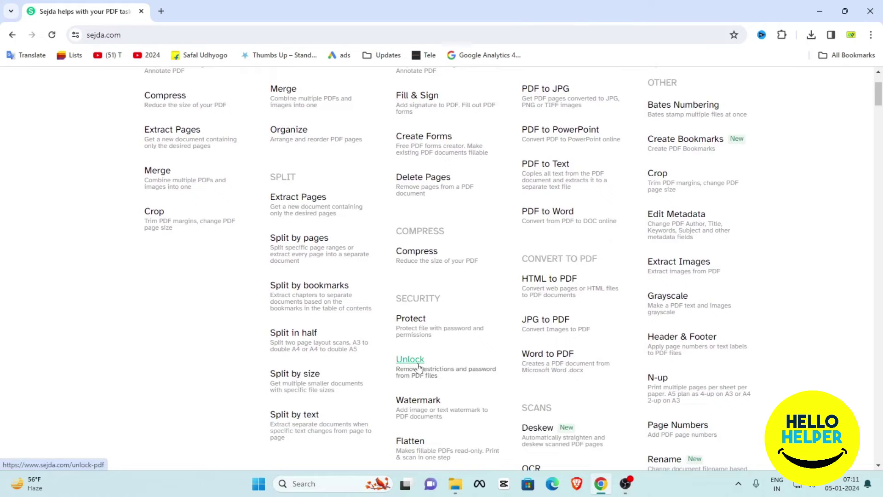
{"action": "left_click", "coordinate": [408, 359]}
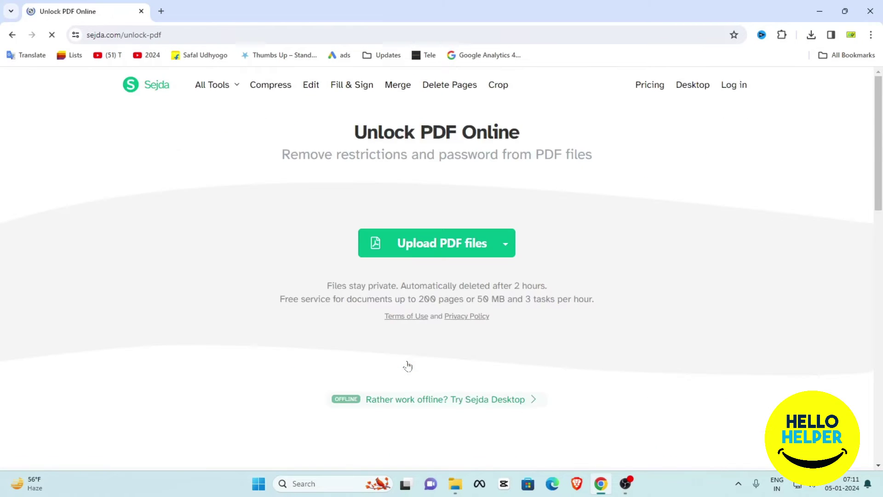
Step: Upload sejda-pdf.pdf to Sejda and enter its document password
{"action": "left_click", "coordinate": [434, 251]}
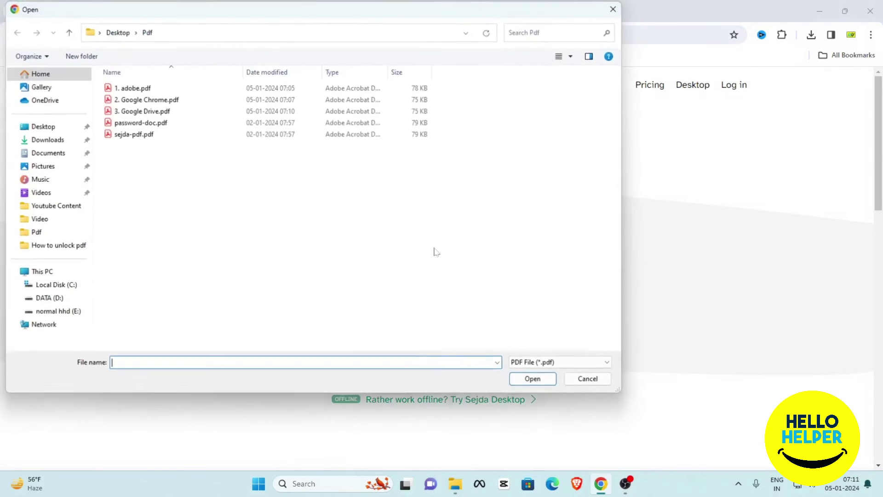
{"action": "left_click", "coordinate": [133, 133]}
{"action": "left_click", "coordinate": [532, 380]}
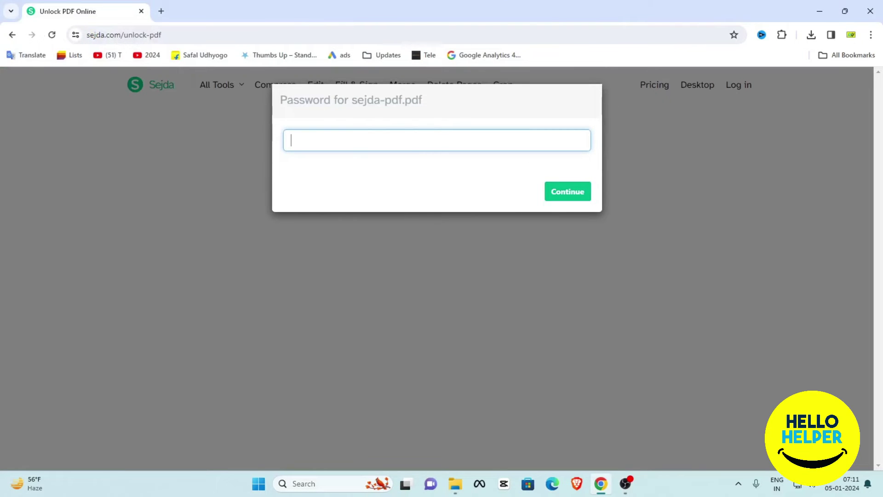
{"action": "key", "text": "Return"}
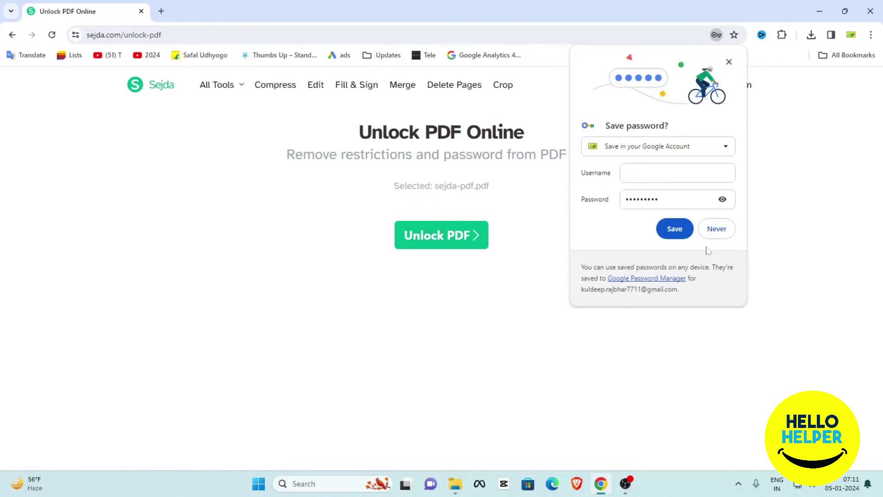
Step: Unlock the PDF, download the result and show it in the Downloads folder
{"action": "left_click", "coordinate": [444, 239]}
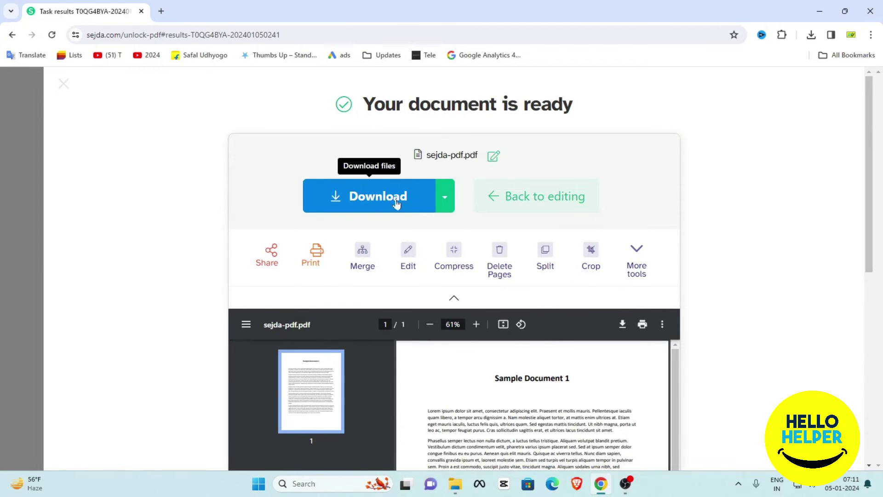
{"action": "left_click", "coordinate": [381, 201]}
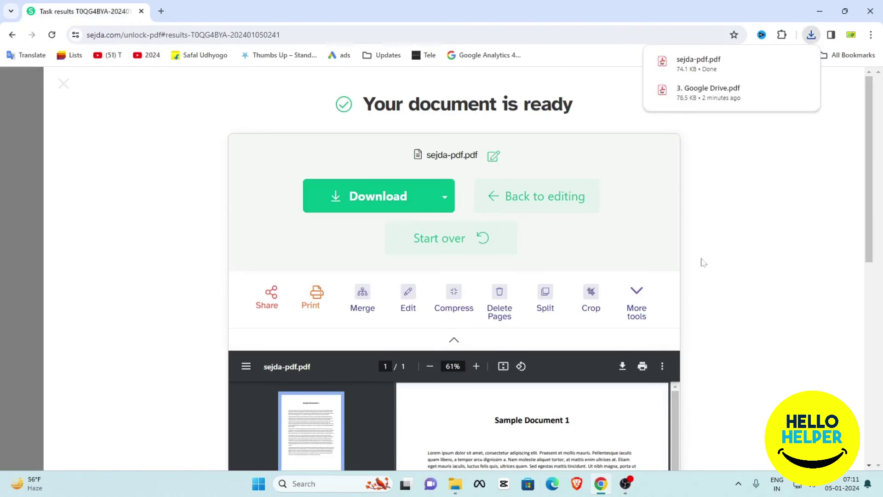
{"action": "left_click", "coordinate": [782, 62]}
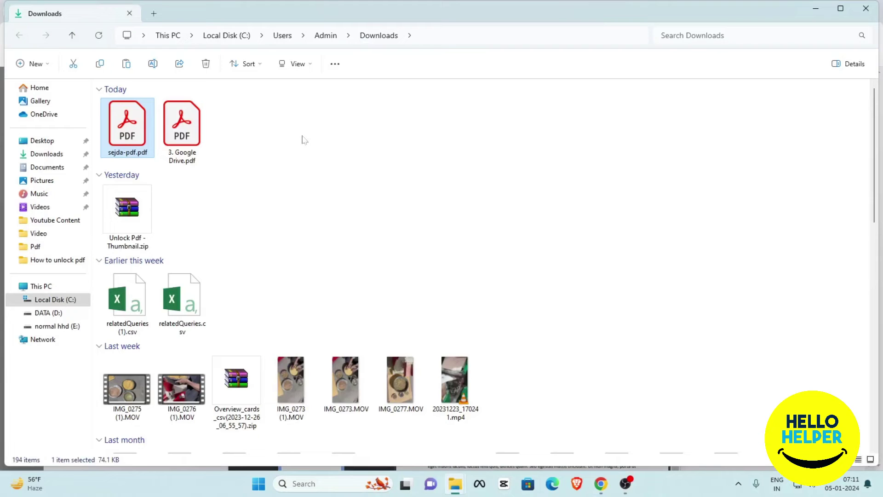
Step: Move the downloaded sejda-pdf.pdf into the Pdf folder, replacing the locked copy
{"action": "key", "text": "ctrl+x"}
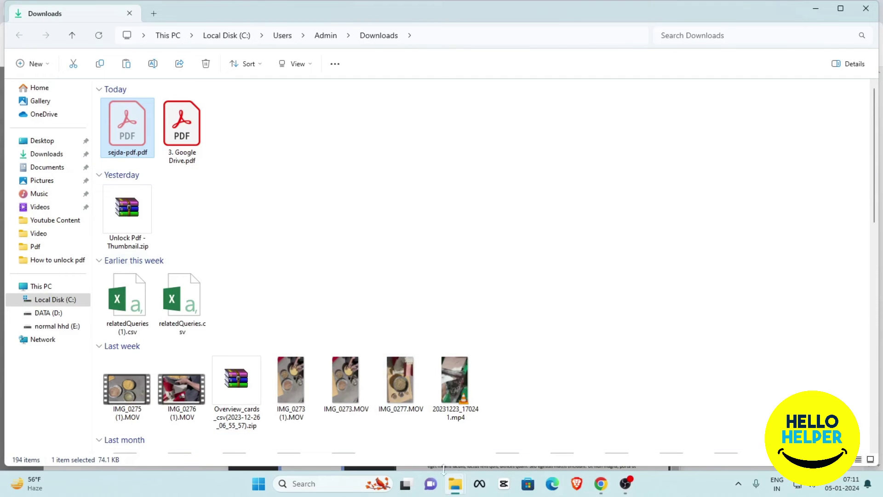
{"action": "mouse_move", "coordinate": [455, 481]}
{"action": "left_click", "coordinate": [328, 441]}
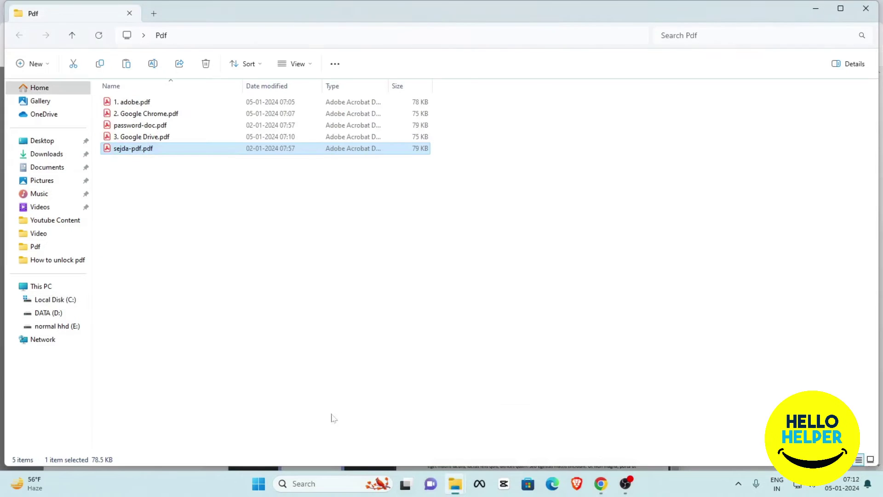
{"action": "left_click", "coordinate": [378, 332]}
{"action": "key", "text": "ctrl+v"}
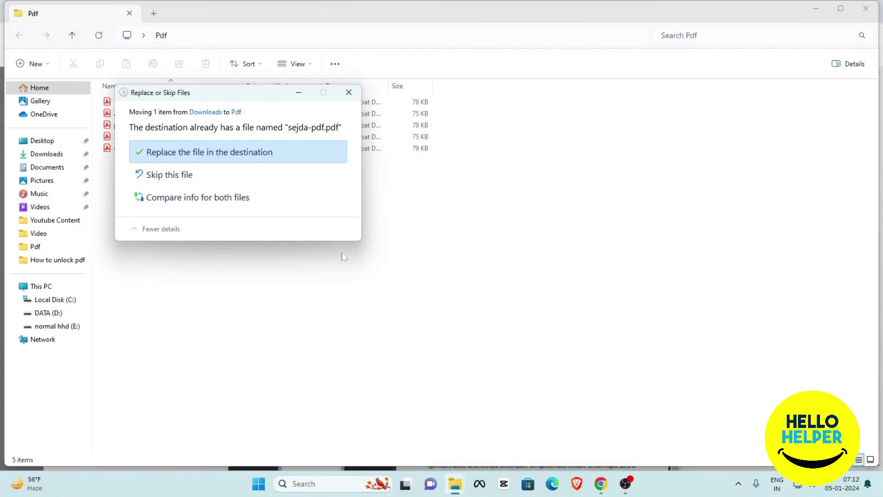
{"action": "left_click", "coordinate": [267, 155]}
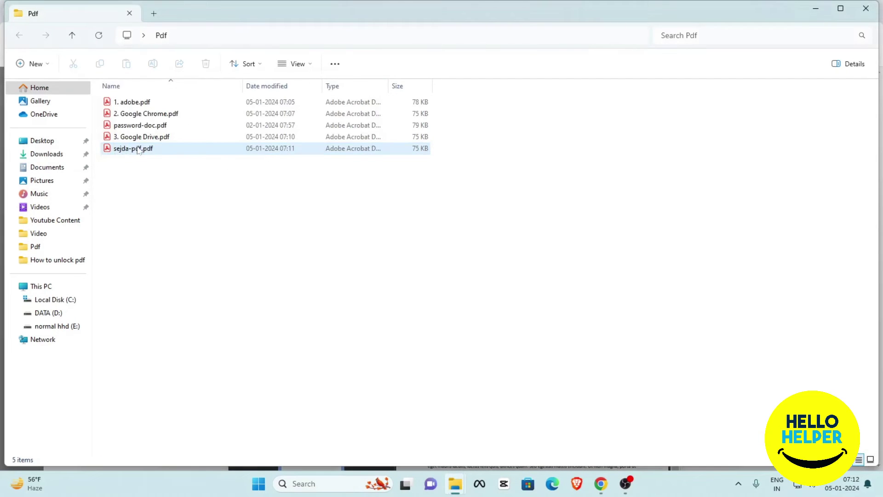
Step: Open the new sejda-pdf.pdf to confirm it opens without a password
{"action": "key", "text": "Return"}
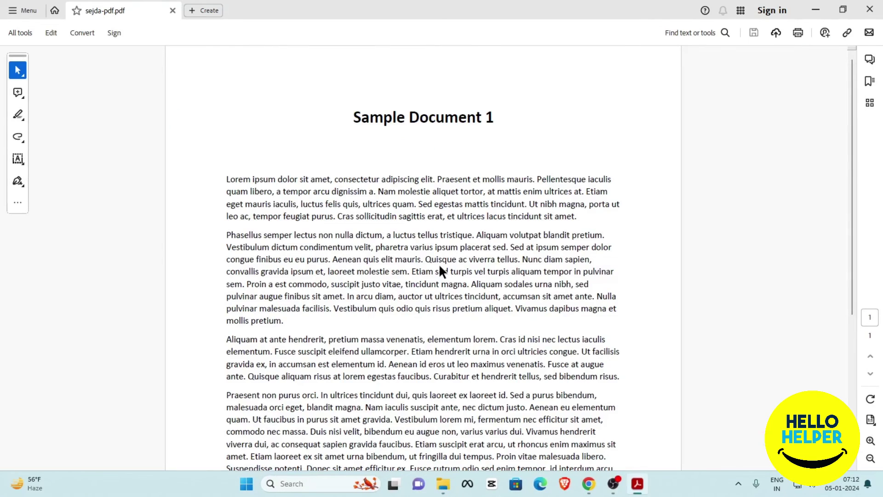
{"action": "scroll", "coordinate": [438, 263], "scroll_direction": "down", "scroll_amount": 5}
{"action": "scroll", "coordinate": [438, 263], "scroll_direction": "up", "scroll_amount": 5}
Step: Close the PDF viewer and rename sejda-pdf.pdf to 4. sejda-pdf.pdf
{"action": "left_click", "coordinate": [873, 17]}
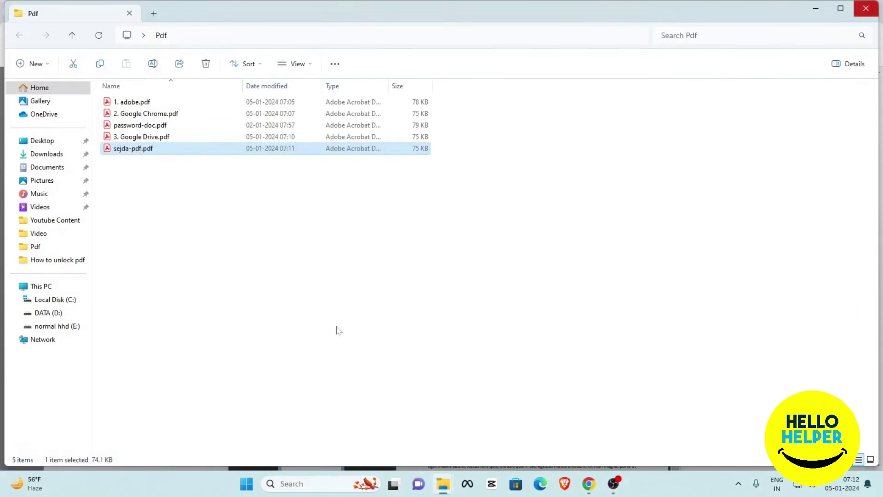
{"action": "key", "text": "F2"}
{"action": "key", "text": "Home"}
{"action": "type", "text": "4"}
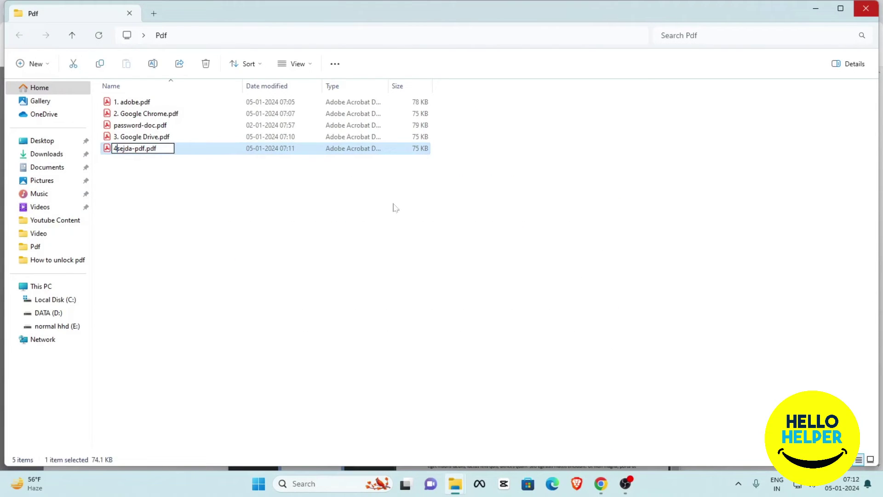
{"action": "type", "text": "."}
{"action": "key", "text": "BackSpace"}
{"action": "key", "text": "BackSpace"}
{"action": "type", "text": "."}
{"action": "key", "text": "Return"}
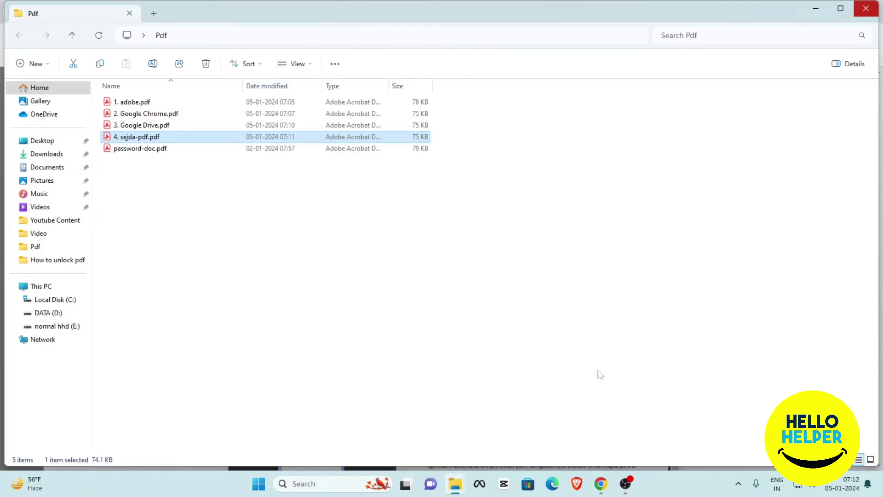
Step: Search pdftogo, open pdf2go.com and choose Unlock PDF from All tools
{"action": "left_click", "coordinate": [600, 490]}
{"action": "type", "text": "pdft"}
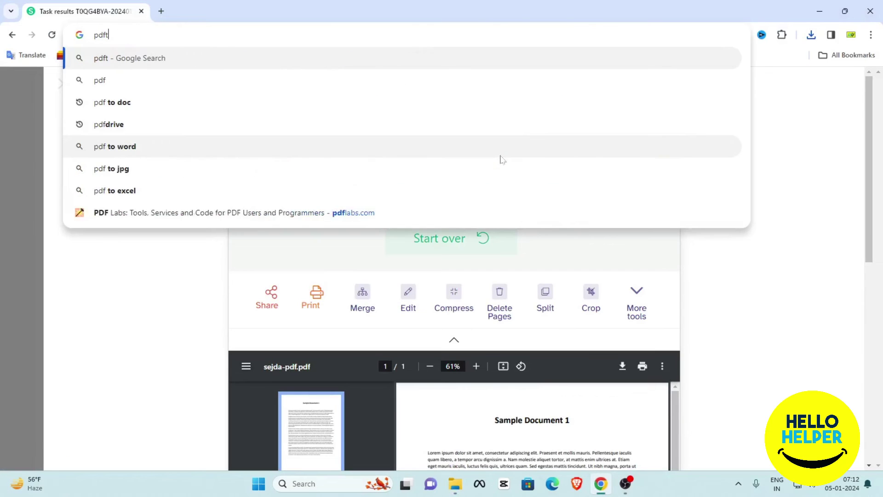
{"action": "type", "text": "ogo"}
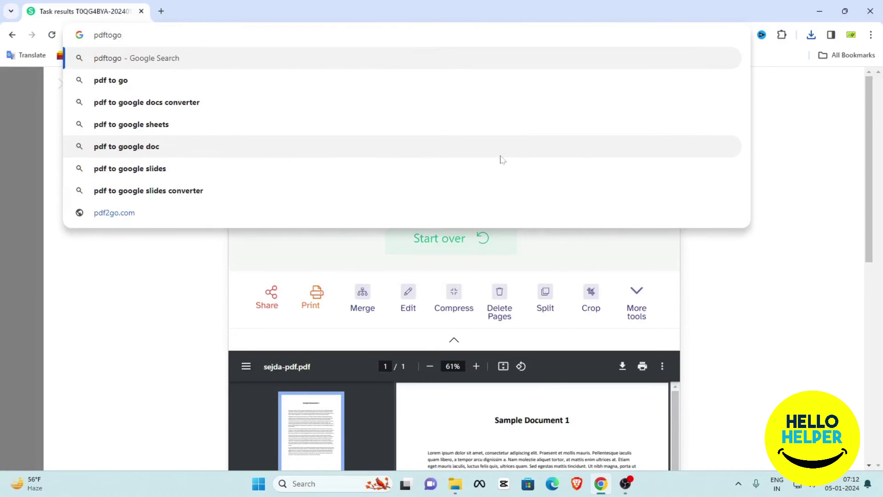
{"action": "key", "text": "Return"}
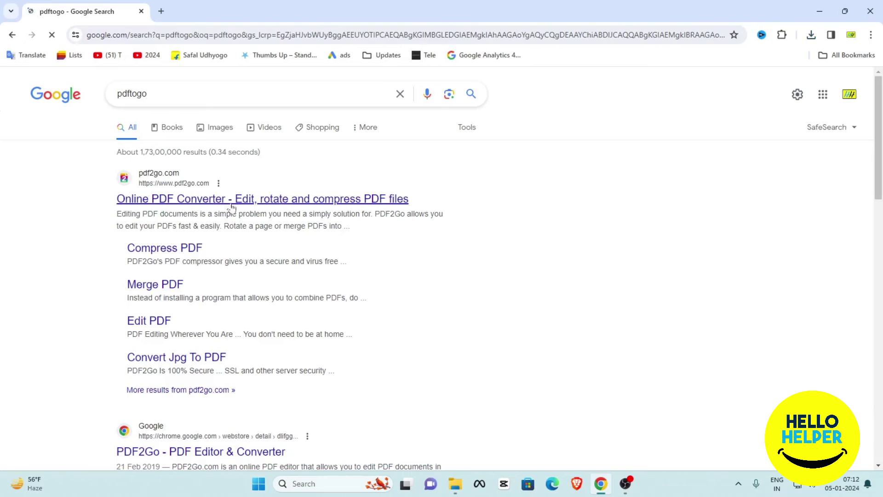
{"action": "left_click", "coordinate": [275, 198]}
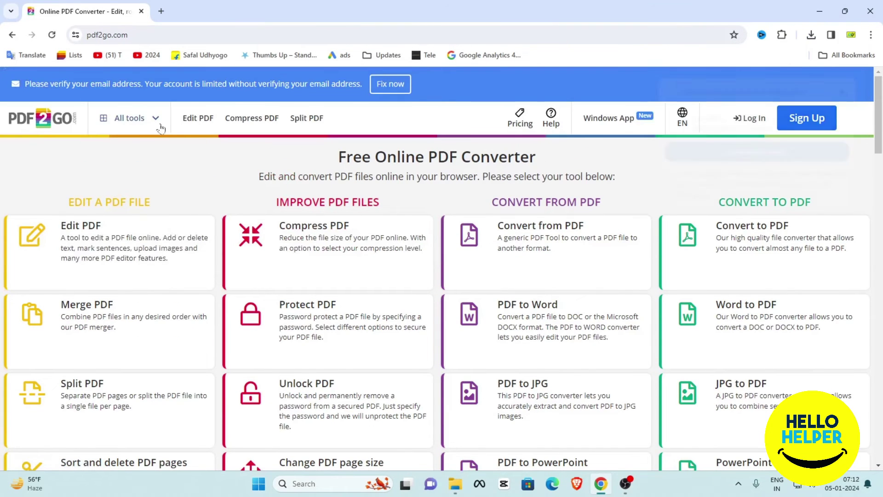
{"action": "left_click", "coordinate": [160, 126]}
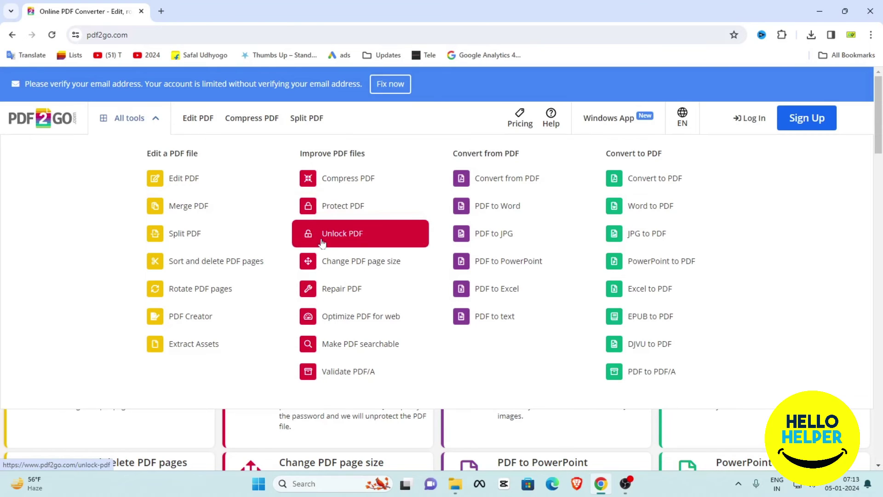
{"action": "left_click", "coordinate": [351, 236]}
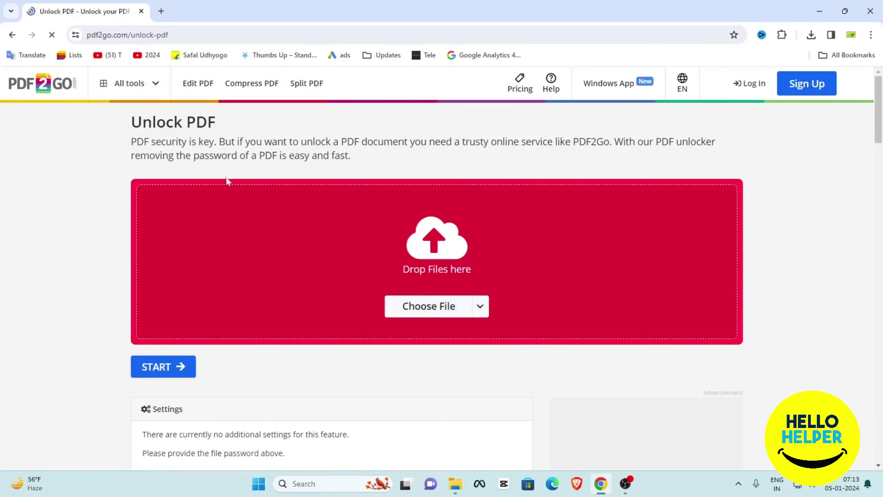
Step: In the upload dialog, duplicate password-doc.pdf, rename the copy 5.pdftogo.pdf and upload it
{"action": "left_click", "coordinate": [436, 315]}
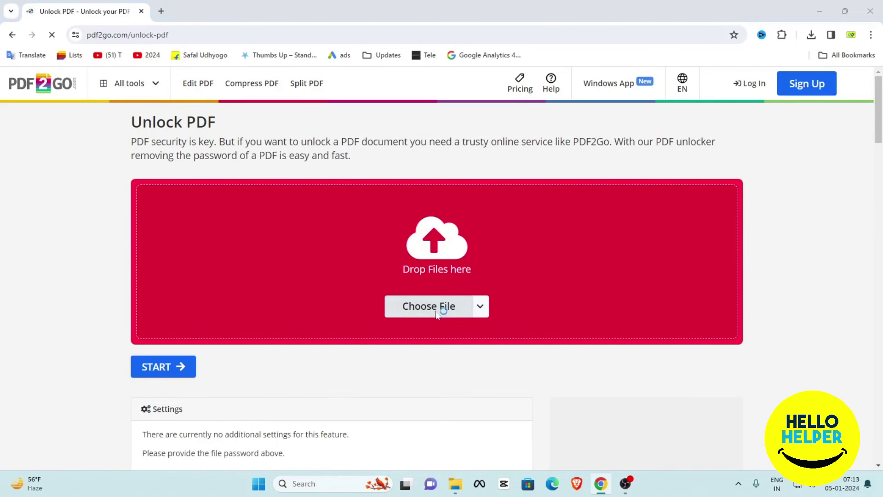
{"action": "left_click", "coordinate": [150, 134]}
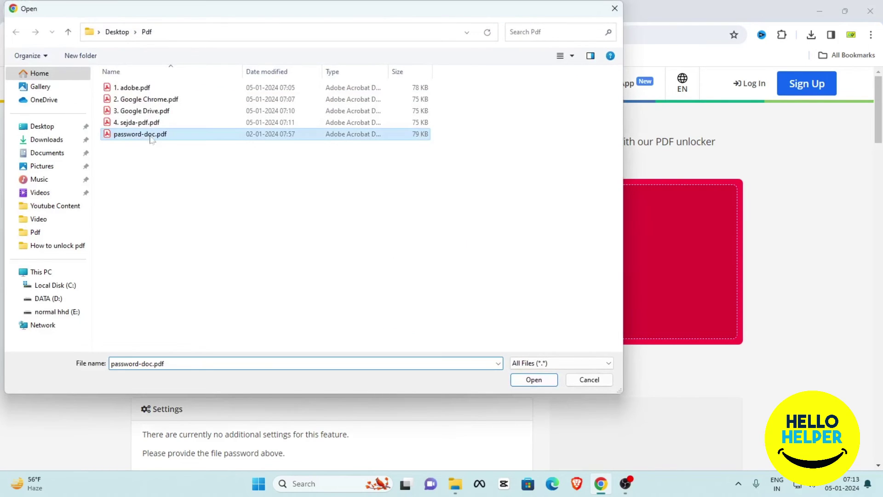
{"action": "key", "text": "ctrl+c"}
{"action": "key", "text": "ctrl+v"}
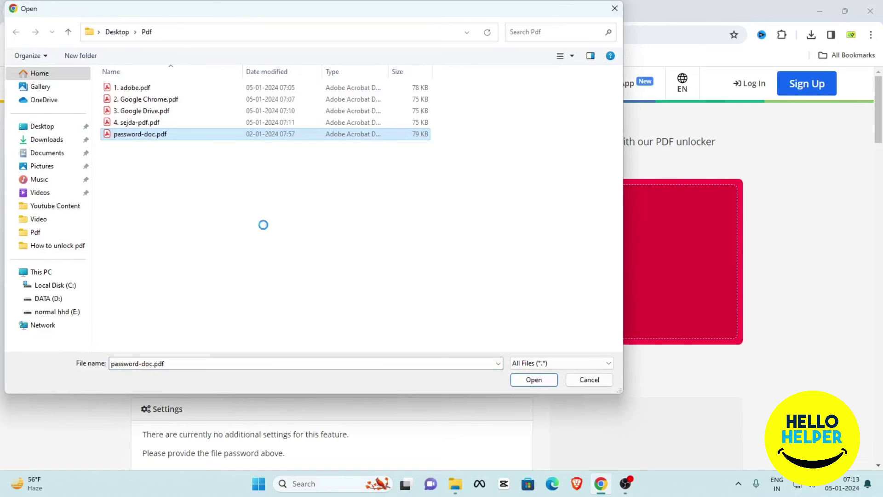
{"action": "key", "text": "F2"}
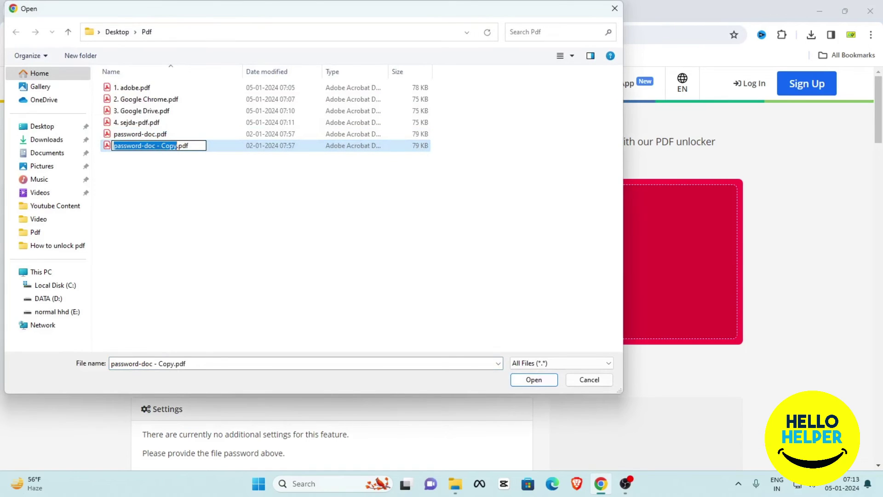
{"action": "key", "text": "BackSpace"}
{"action": "type", "text": "5"}
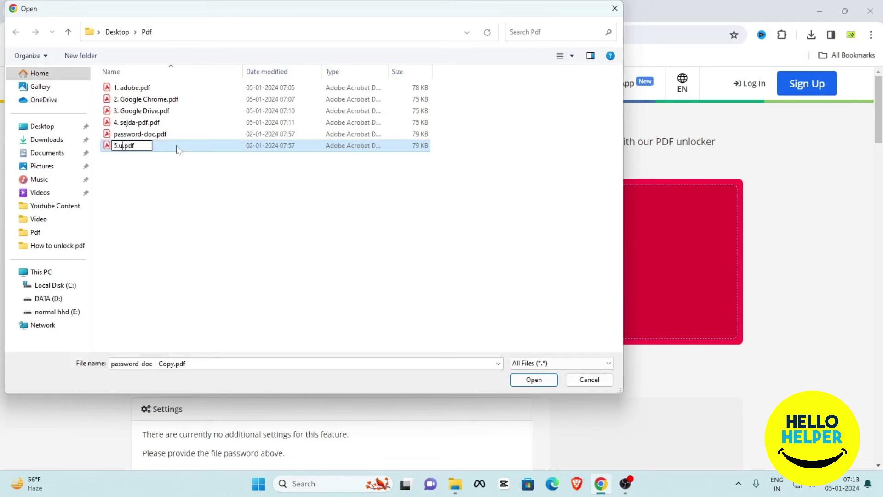
{"action": "type", "text": ".pdft"}
{"action": "type", "text": "ogo"}
{"action": "key", "text": "Return"}
{"action": "left_click", "coordinate": [535, 380]}
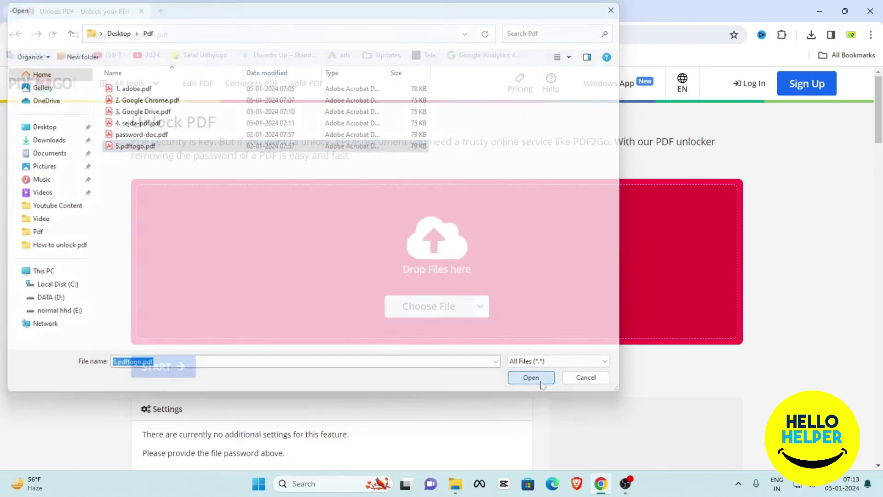
{"action": "scroll", "coordinate": [559, 391], "scroll_direction": "down", "scroll_amount": 2}
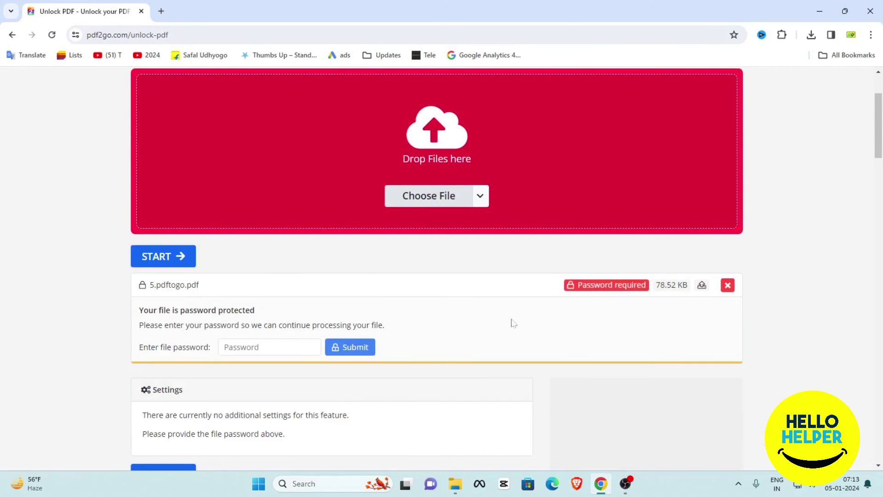
Step: Enter the file password for 5.pdftogo.pdf and start the unlock
{"action": "left_click_drag", "start_coordinate": [575, 288], "coordinate": [645, 286]}
{"action": "left_click", "coordinate": [255, 347]}
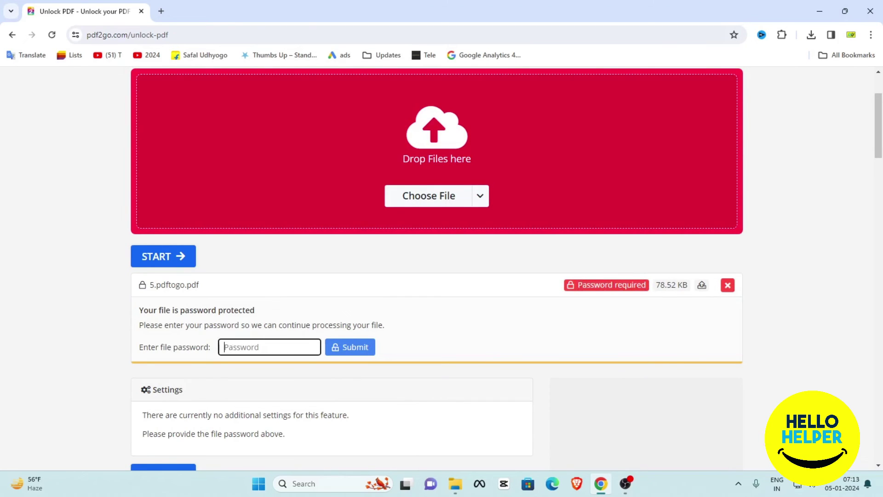
{"action": "key", "text": "Return"}
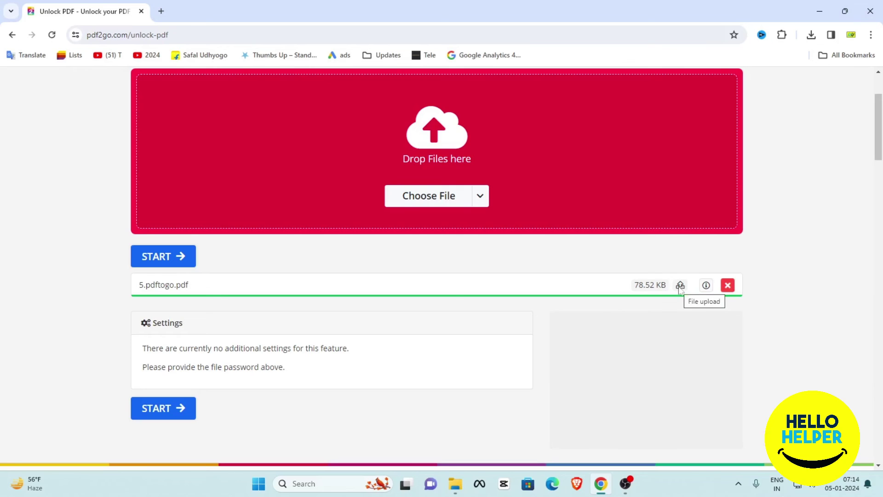
{"action": "left_click", "coordinate": [158, 406]}
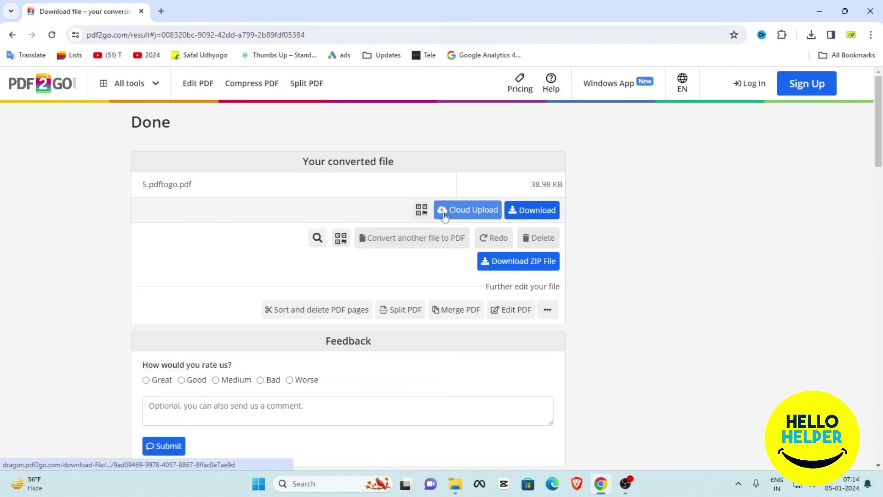
Step: Download the unlocked 5.pdftogo.pdf and move it into the Pdf folder, replacing the locked copy
{"action": "left_click", "coordinate": [534, 210]}
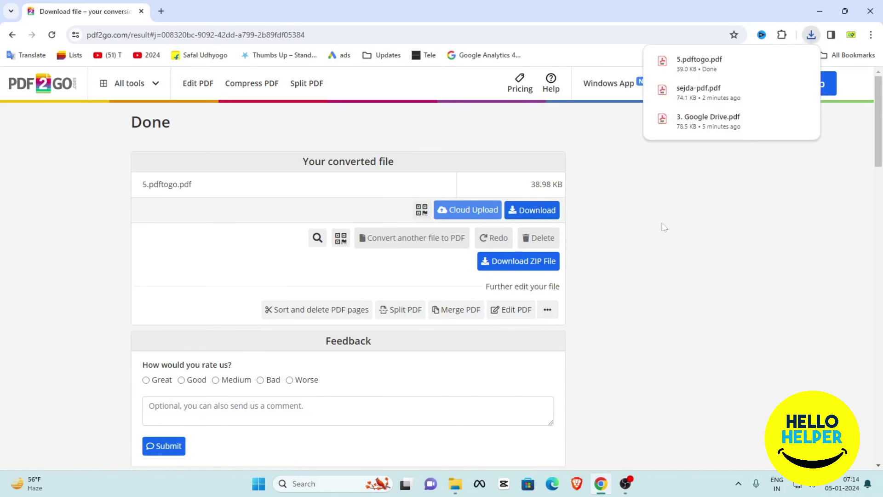
{"action": "left_click", "coordinate": [782, 62]}
{"action": "key", "text": "ctrl+x"}
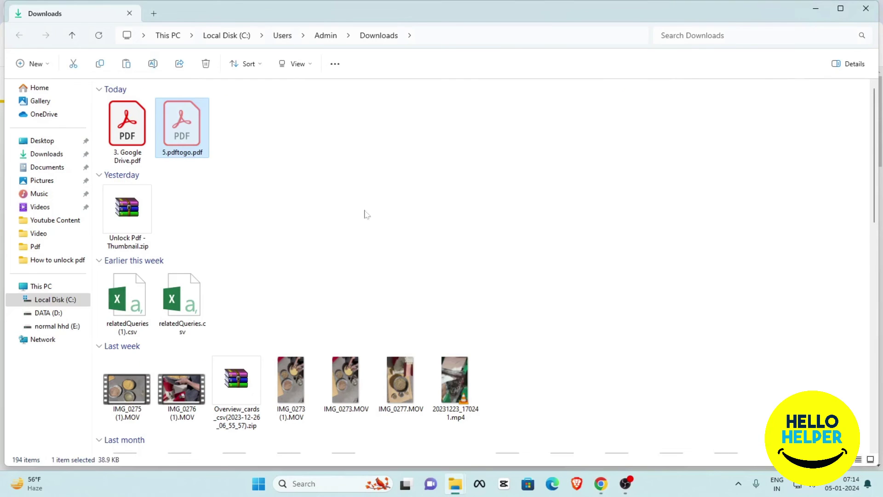
{"action": "key", "text": "alt+Tab"}
{"action": "left_click", "coordinate": [551, 215]}
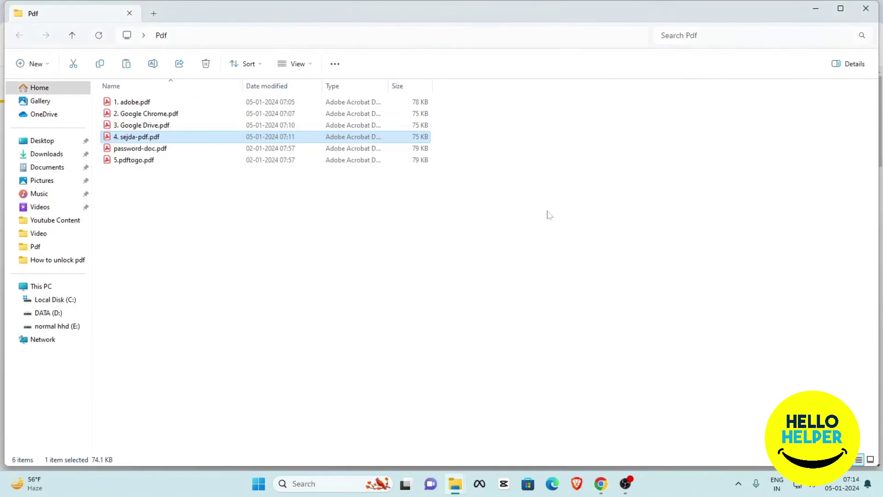
{"action": "left_click", "coordinate": [559, 279]}
{"action": "key", "text": "ctrl+v"}
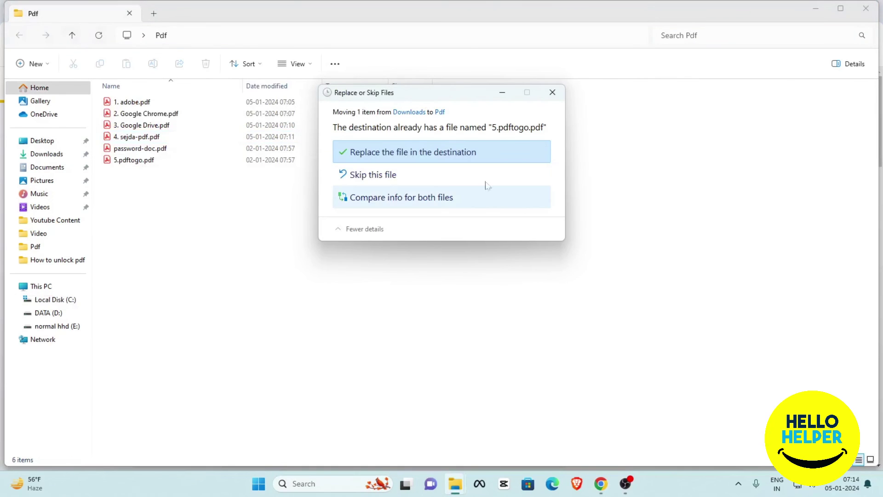
{"action": "left_click", "coordinate": [467, 153]}
Step: Open 5.pdftogo.pdf to verify it needs no password, then close it
{"action": "left_click", "coordinate": [128, 160]}
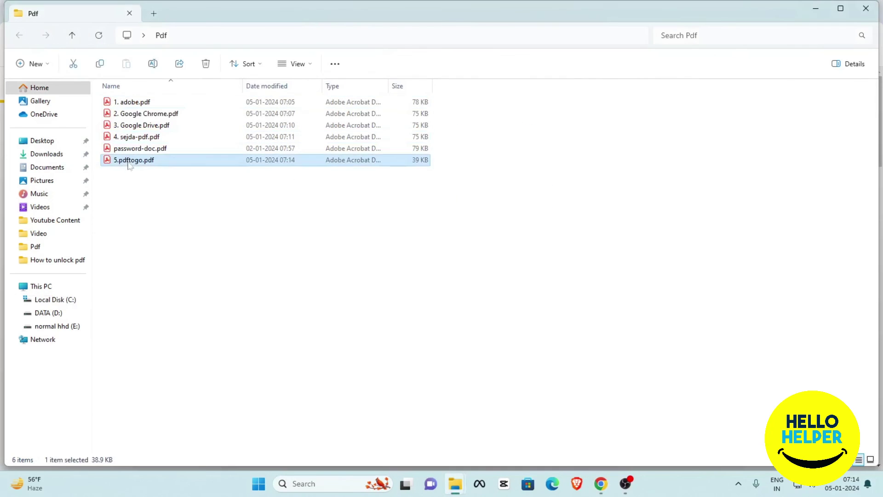
{"action": "key", "text": "Return"}
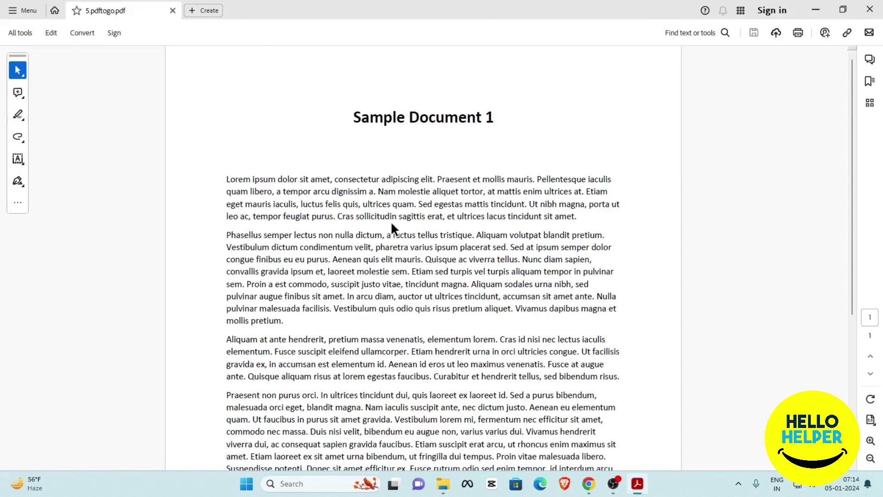
{"action": "scroll", "coordinate": [391, 221], "scroll_direction": "down", "scroll_amount": 1}
{"action": "scroll", "coordinate": [435, 356], "scroll_direction": "down", "scroll_amount": 5}
{"action": "scroll", "coordinate": [435, 358], "scroll_direction": "up", "scroll_amount": 6}
{"action": "left_click", "coordinate": [870, 9]}
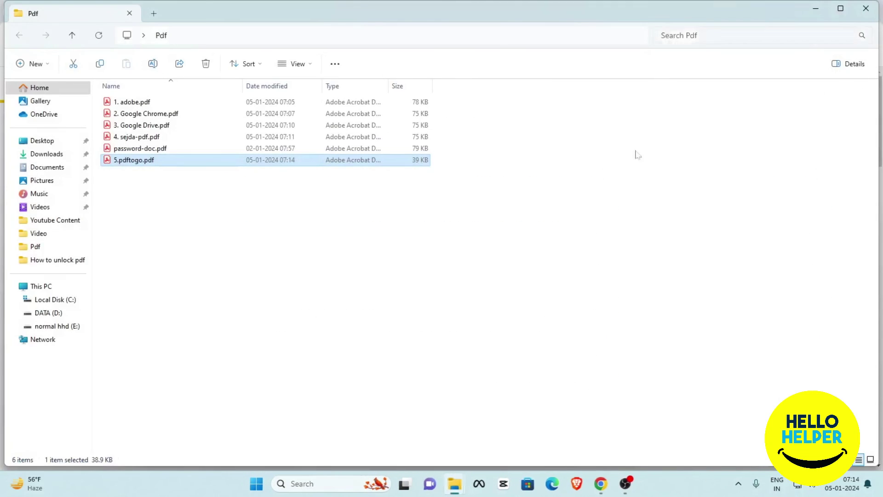
{"action": "left_click", "coordinate": [409, 351]}
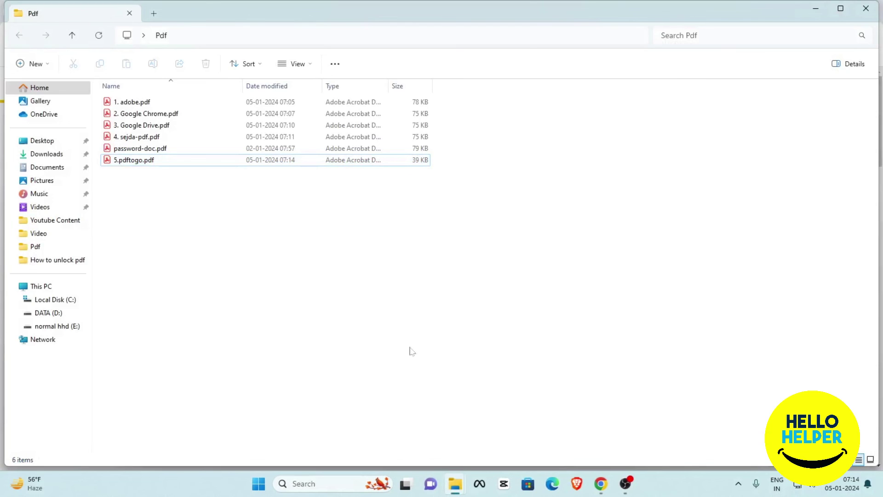